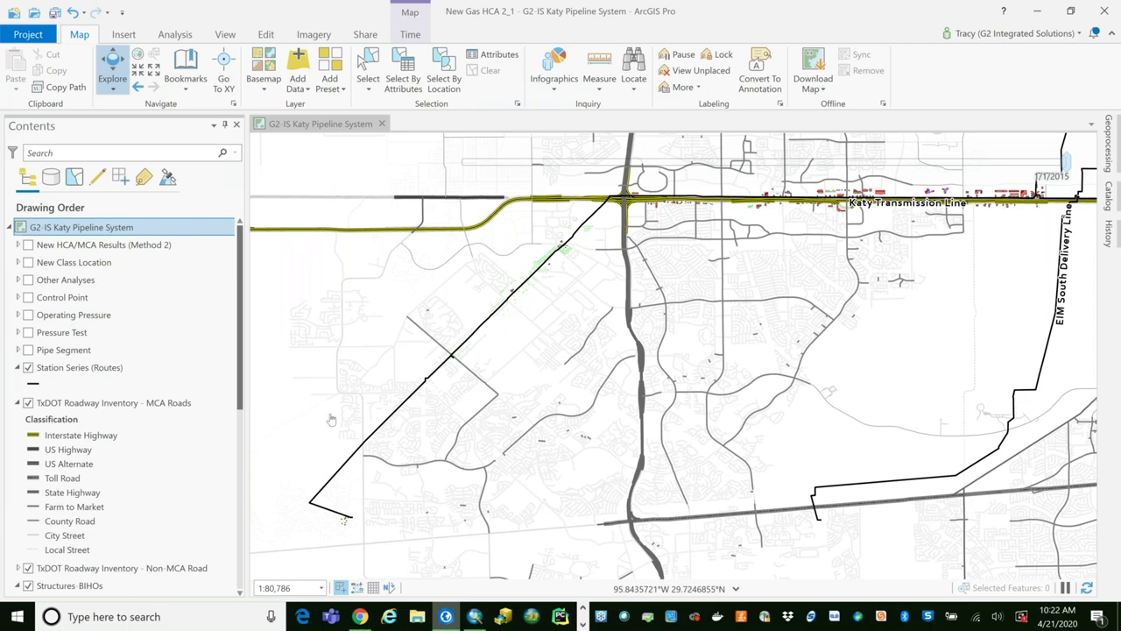
left_click_drag(241, 263, 240, 430)
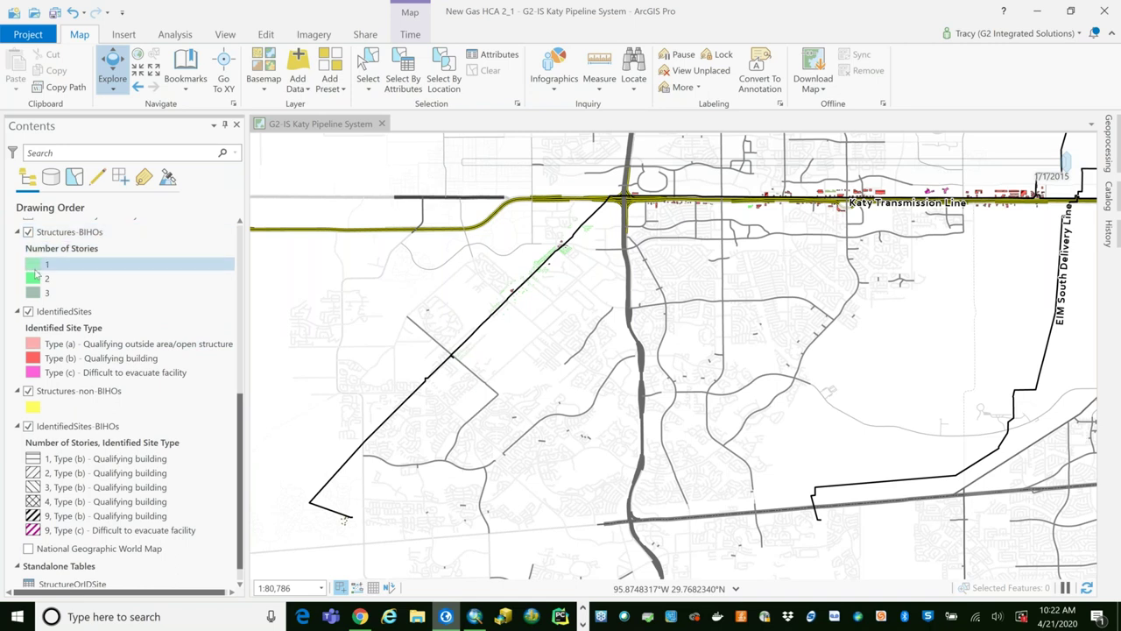
left_click(186, 90)
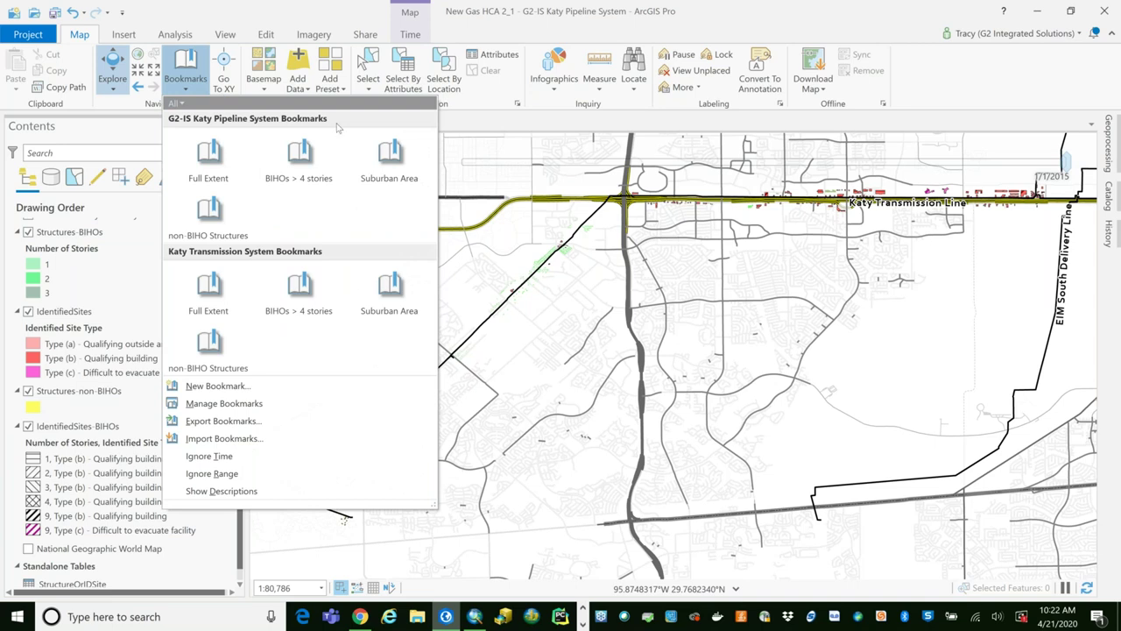
left_click(389, 156)
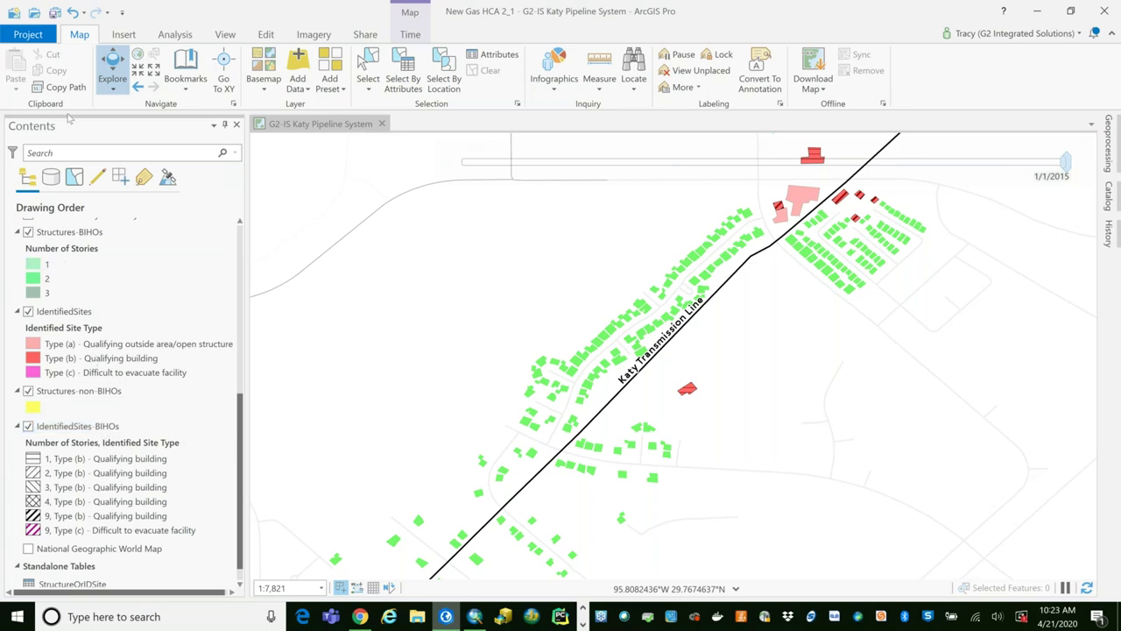
left_click(184, 72)
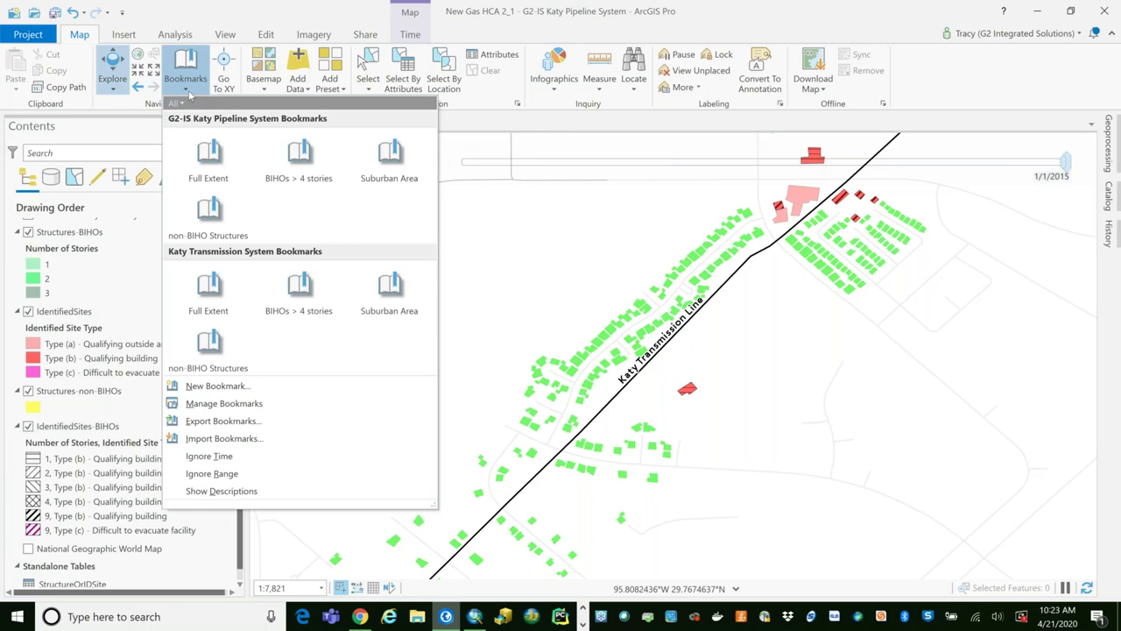
left_click(209, 163)
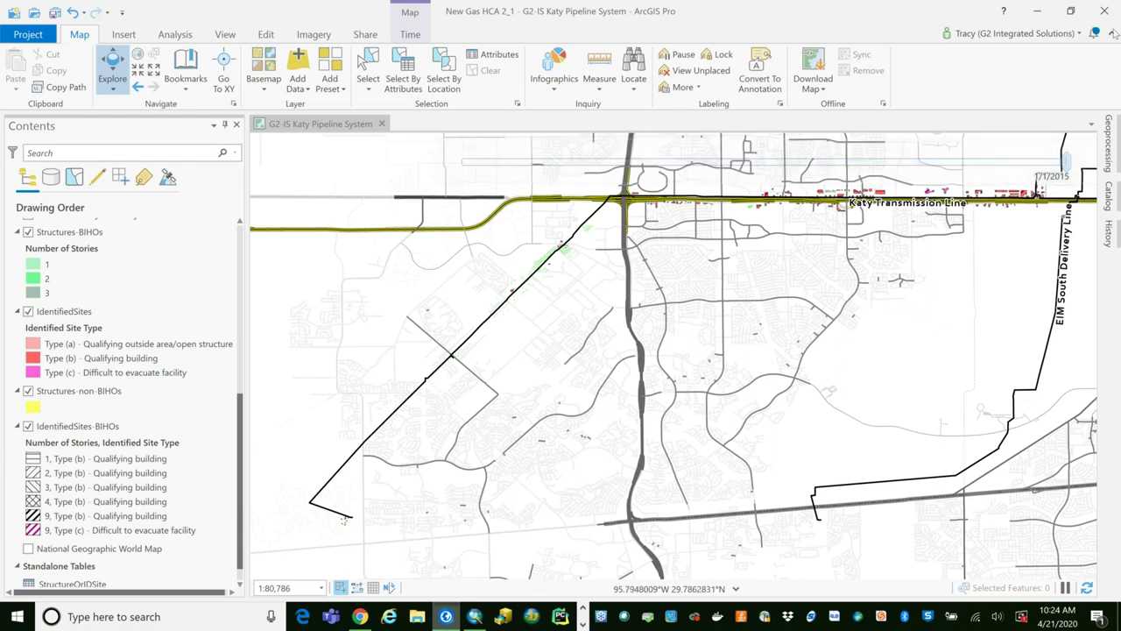
Step: Review the HCA-MCA (Method 2) and Class Location runs in History and reopen HCA-MCA (Method 2)
left_click(1110, 236)
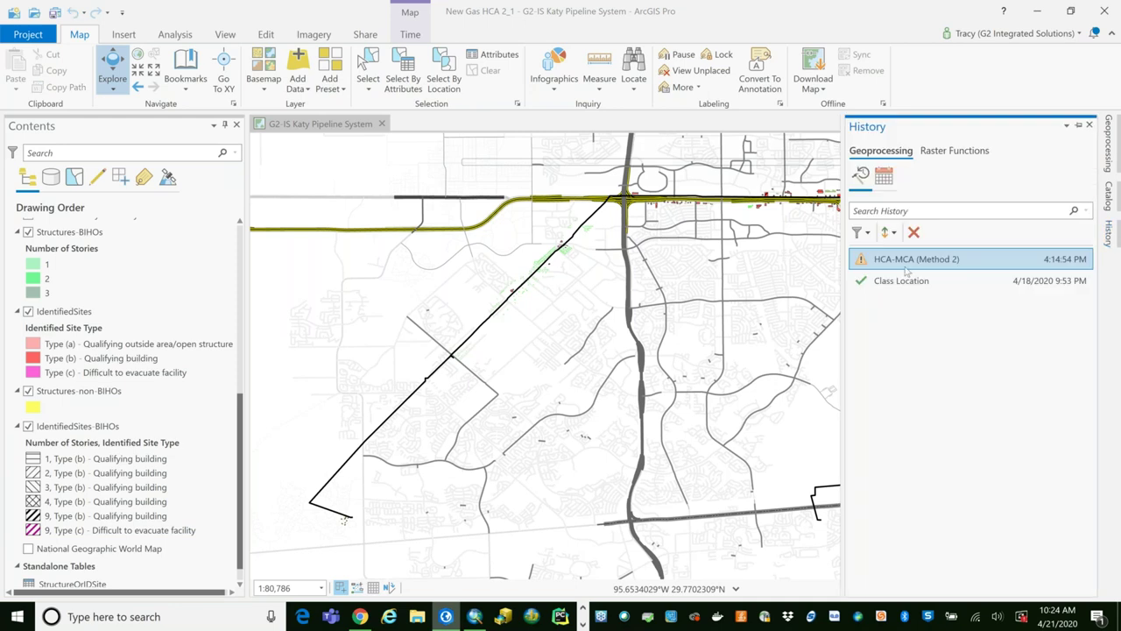
mouse_move(907, 270)
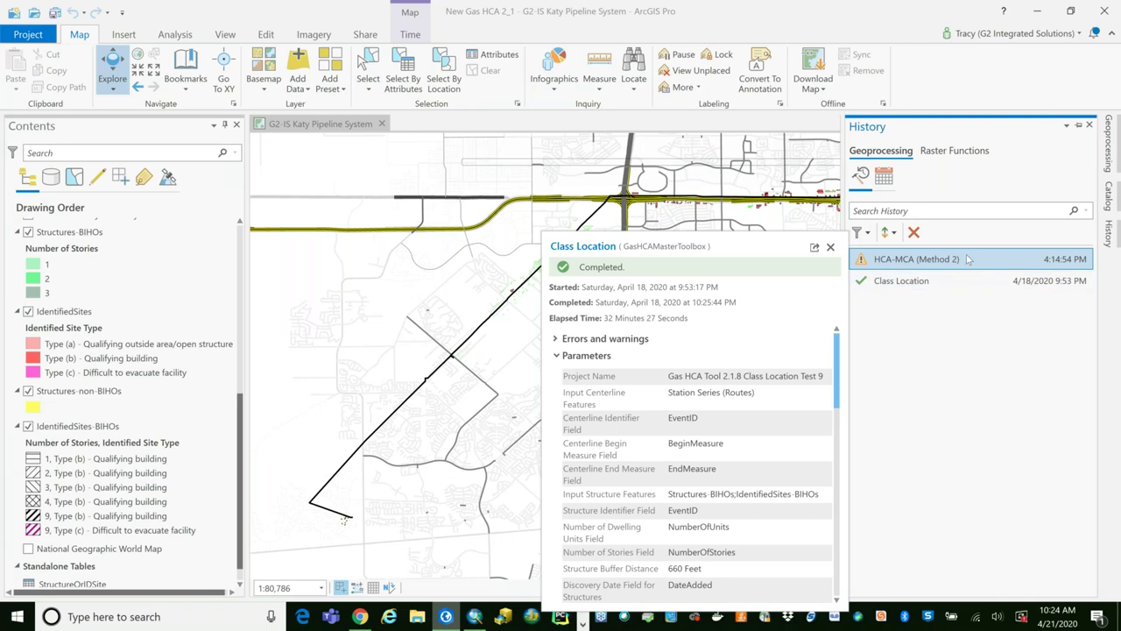
mouse_move(969, 259)
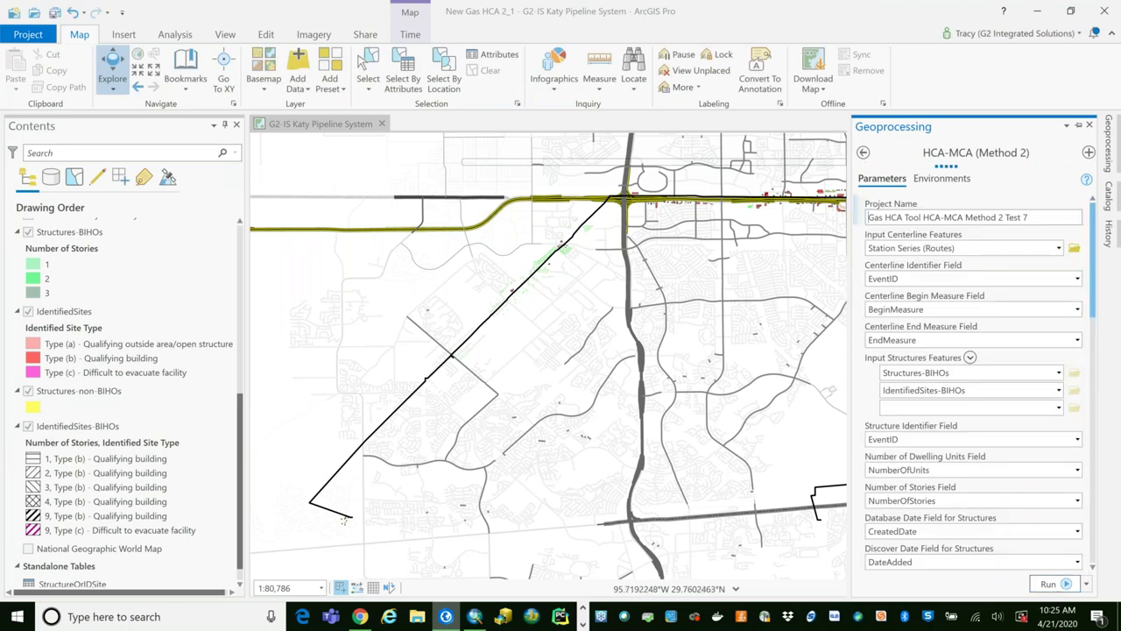
Step: Widen the Geoprocessing pane to read settings like Structures-BIHOs and IdentifiedSites-BIHOs
left_click_drag(848, 299, 830, 301)
mouse_move(838, 304)
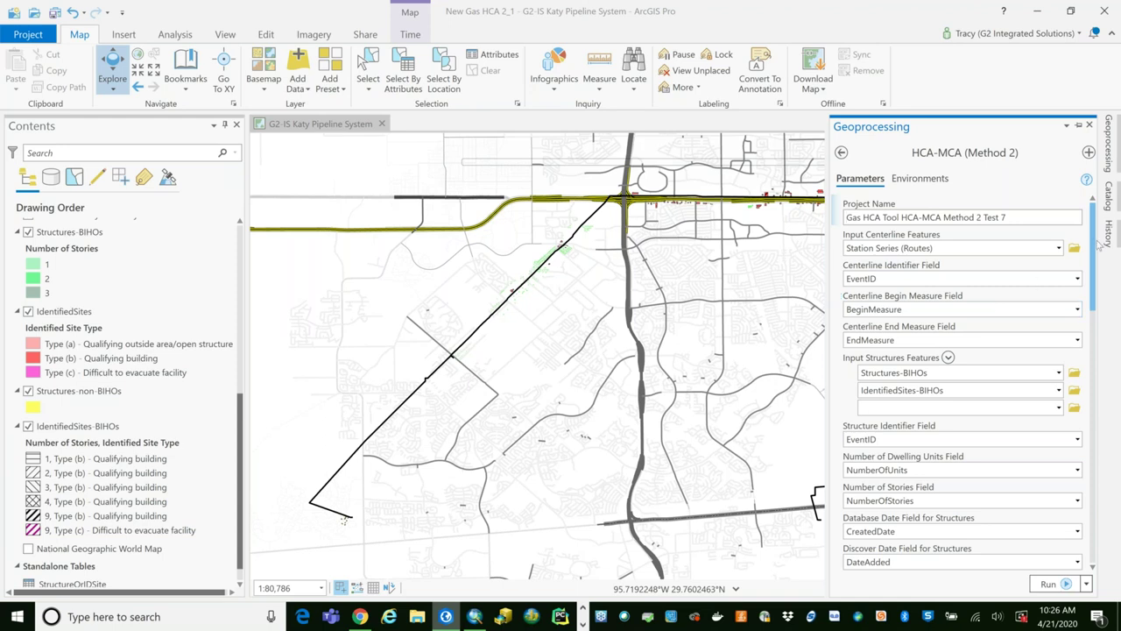
Step: Fill in pipe segment and MAOP fields, PIR Factor 0.69, and TxDOT MCA Roads as road features
left_click_drag(1093, 249, 1091, 278)
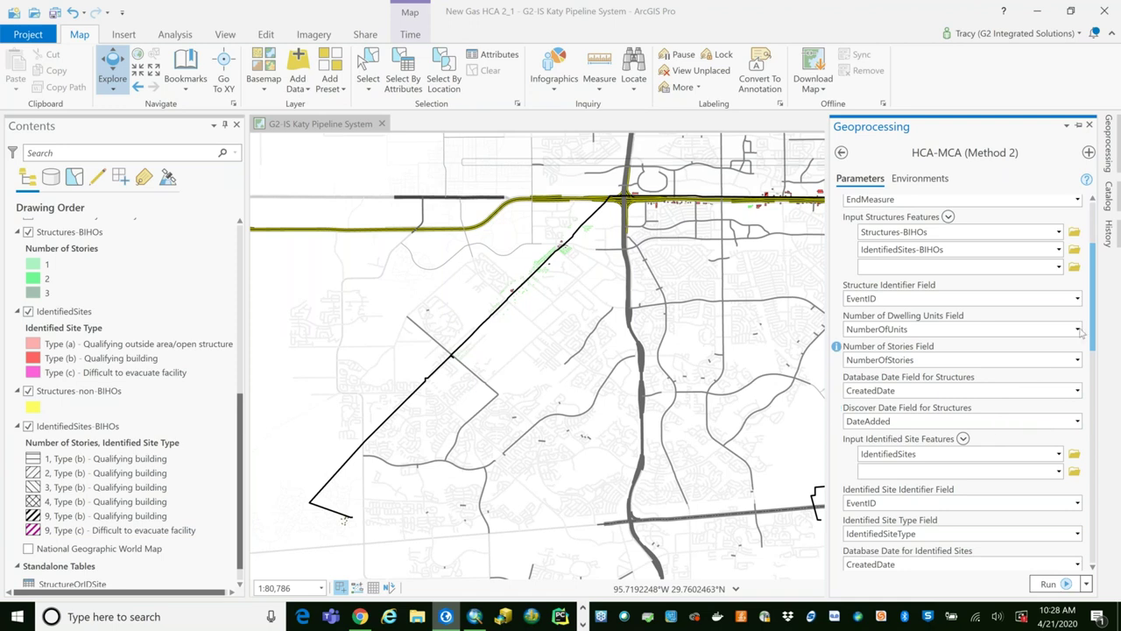
left_click_drag(1093, 324, 1085, 384)
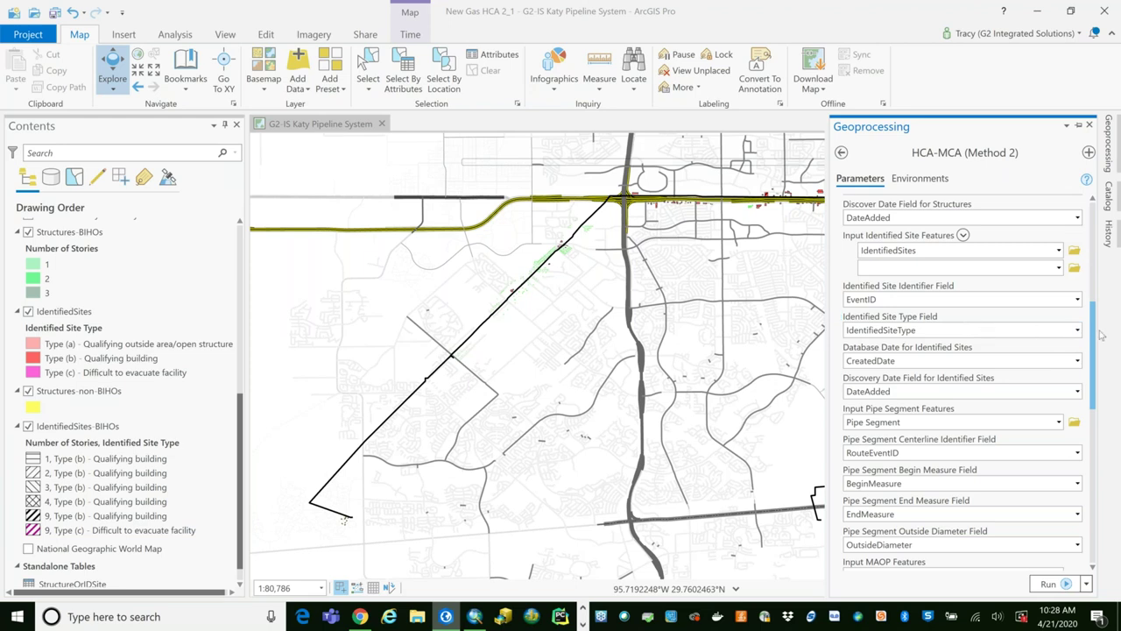
left_click_drag(1094, 335, 1088, 377)
scroll(1089, 377, "down", 3)
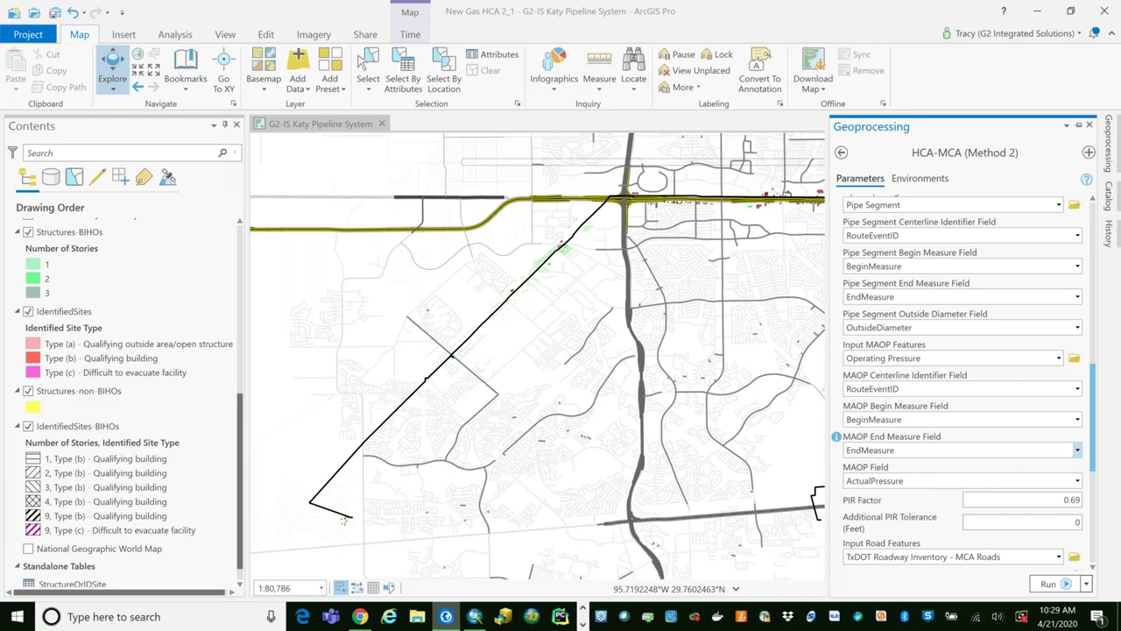
scroll(1094, 456, "down", 1)
scroll(1094, 456, "down", 5)
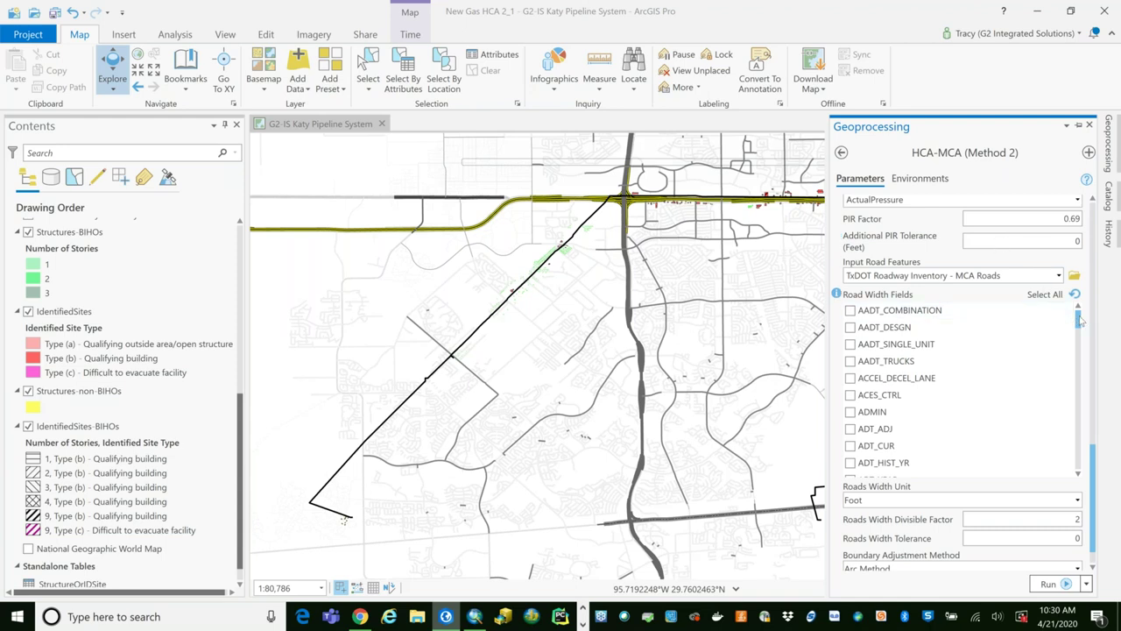
left_click(1096, 265)
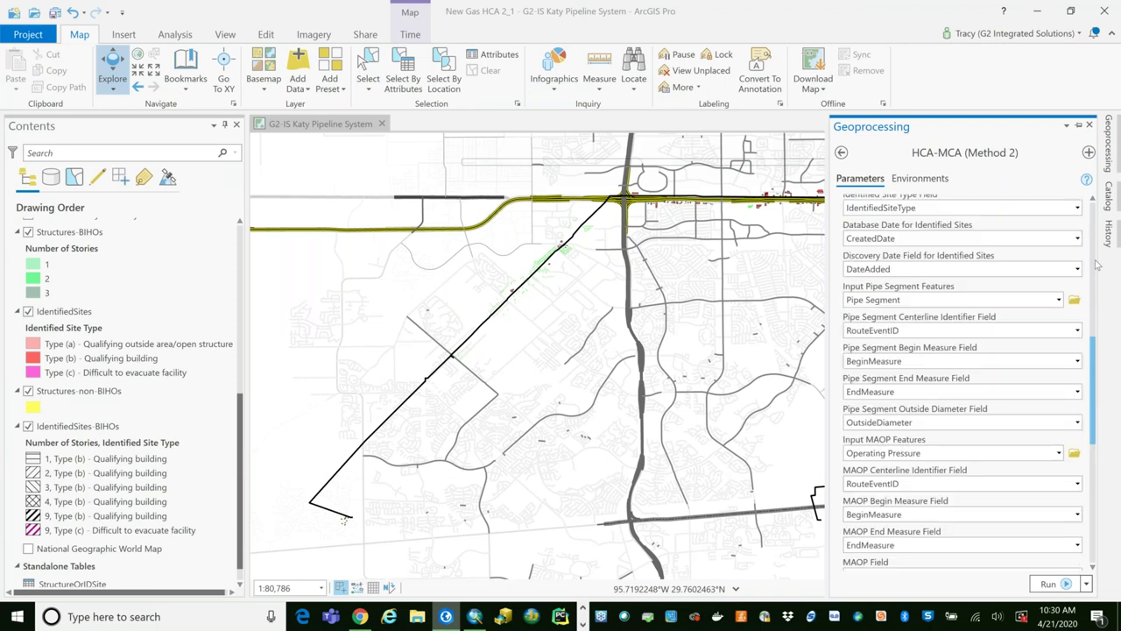
left_click(1097, 265)
scroll(1085, 295, "down", 3)
scroll(1084, 294, "down", 10)
scroll(1052, 397, "down", 5)
scroll(1113, 412, "up", 5)
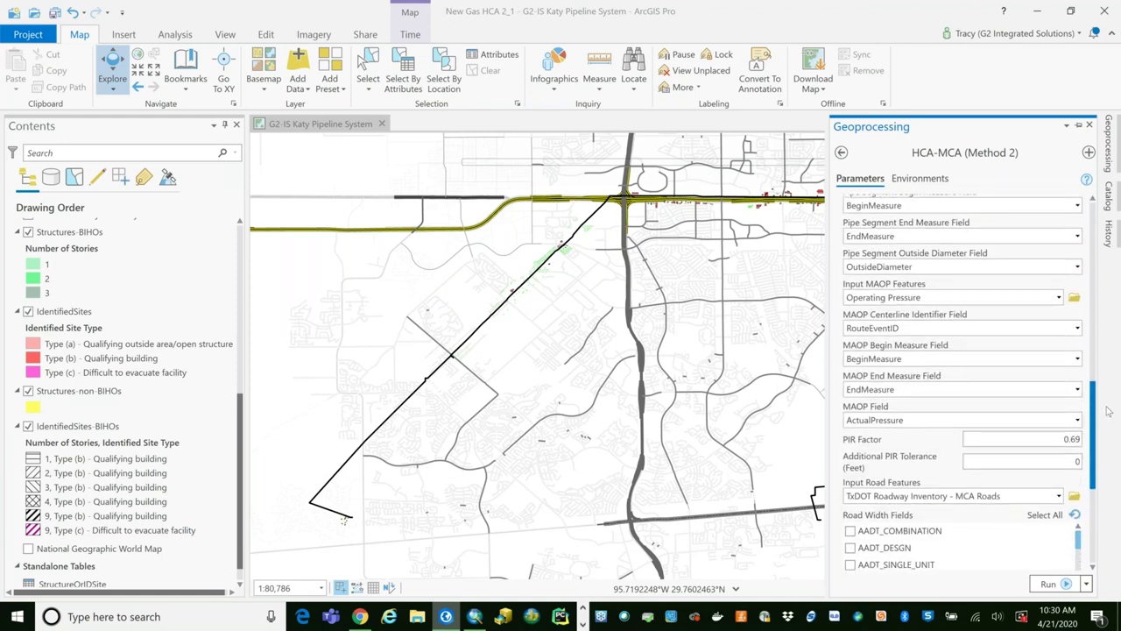
left_click_drag(1109, 414, 1103, 493)
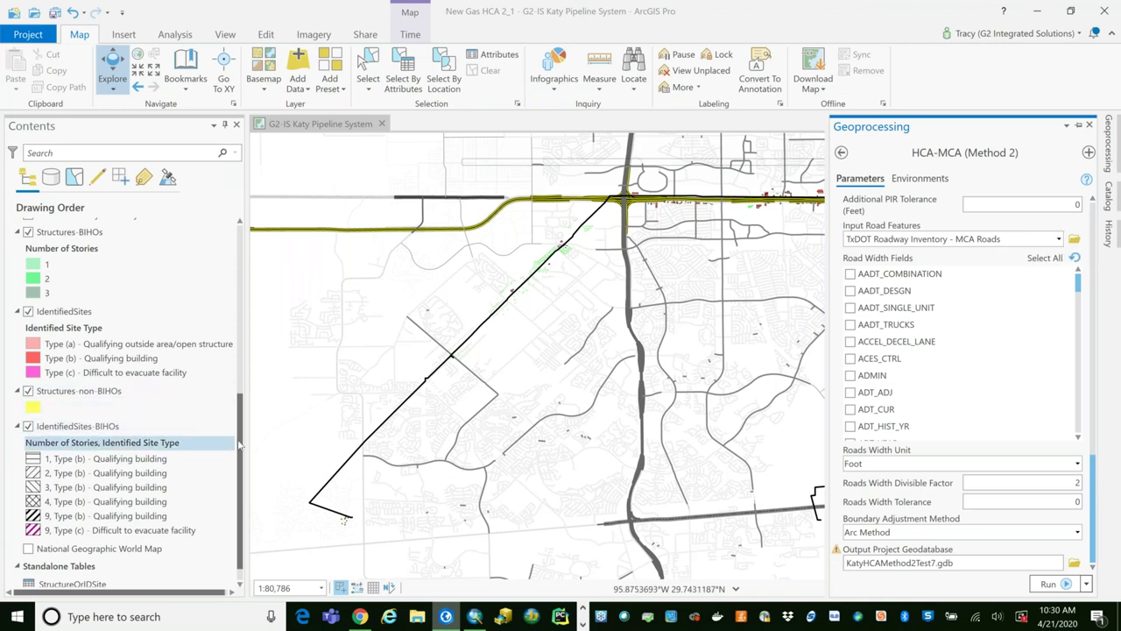
left_click_drag(239, 446, 247, 294)
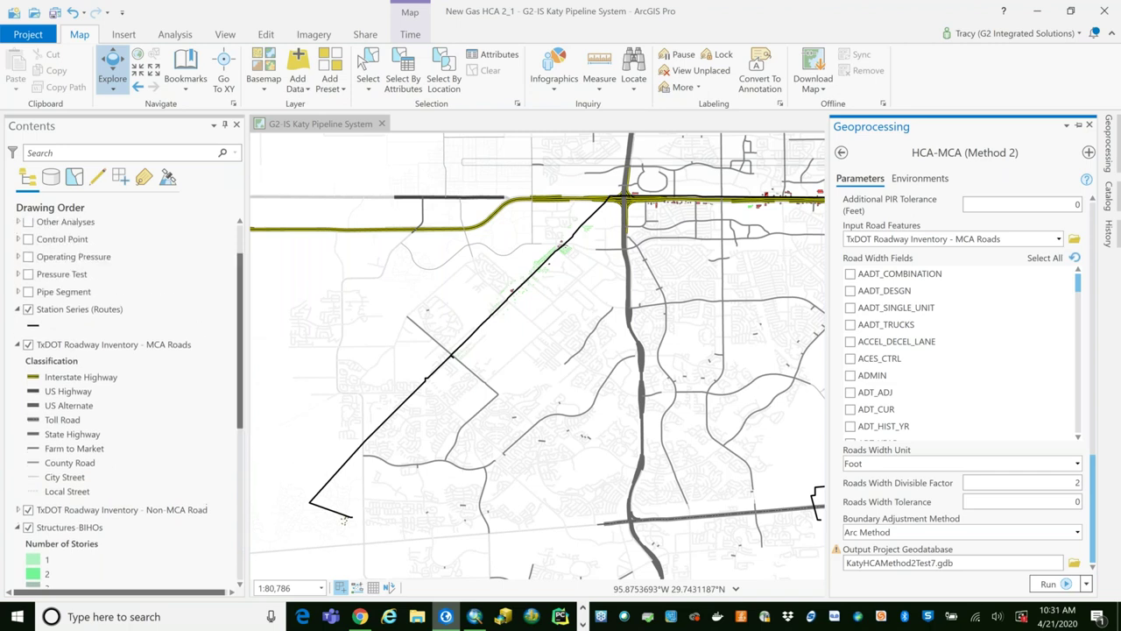
left_click(101, 345)
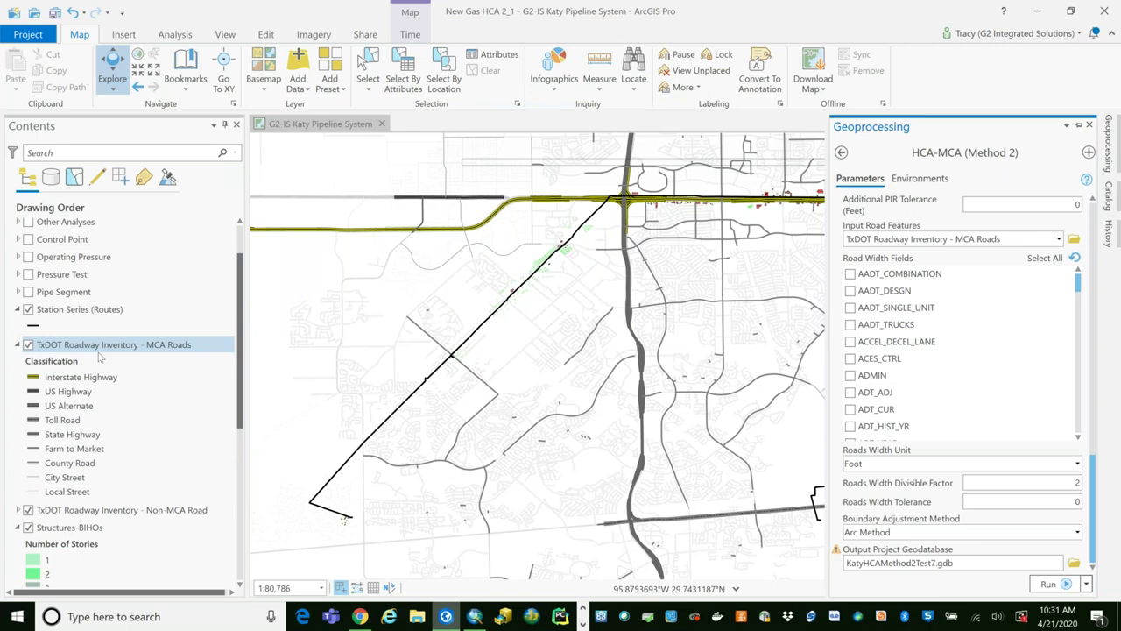
left_click(88, 379)
left_click(99, 477)
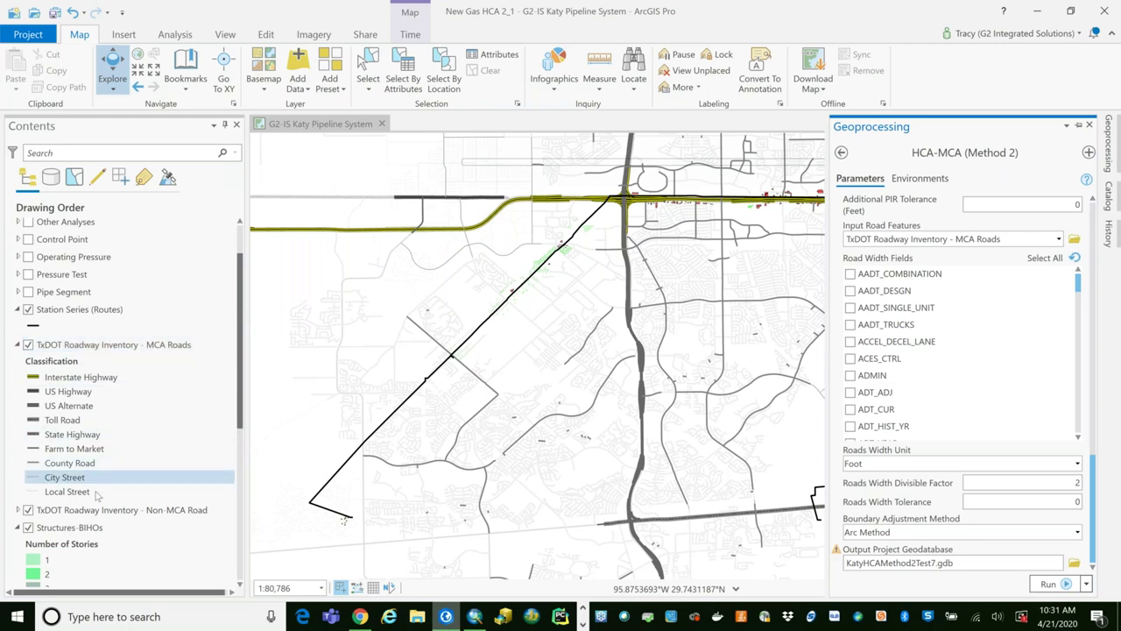
left_click(96, 449)
left_click(127, 406)
left_click(77, 476)
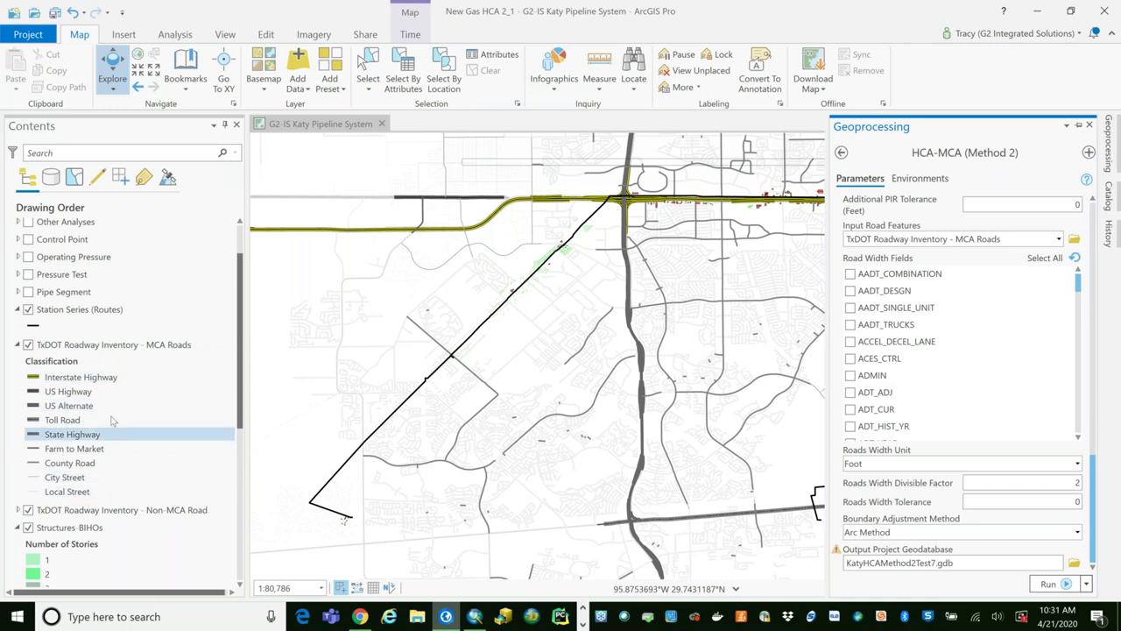
left_click(114, 421)
left_click(111, 378)
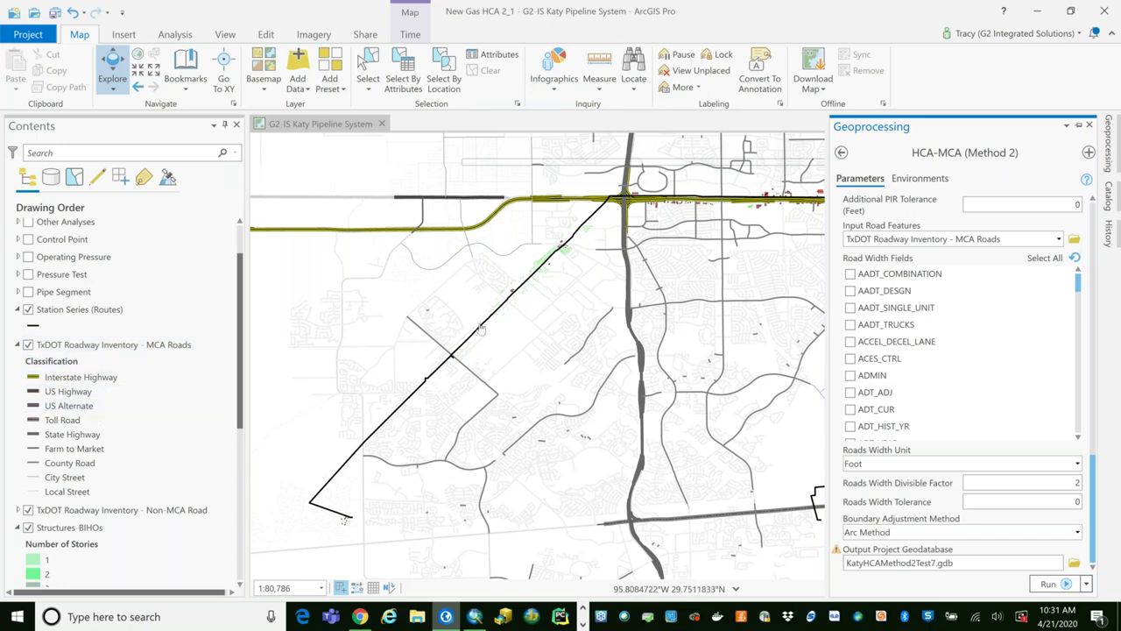
Step: Check MED_WID in the Road Width Fields list after noting the Interstate Highway road class
left_click(83, 374)
left_click_drag(1079, 280, 1088, 354)
left_click(879, 311)
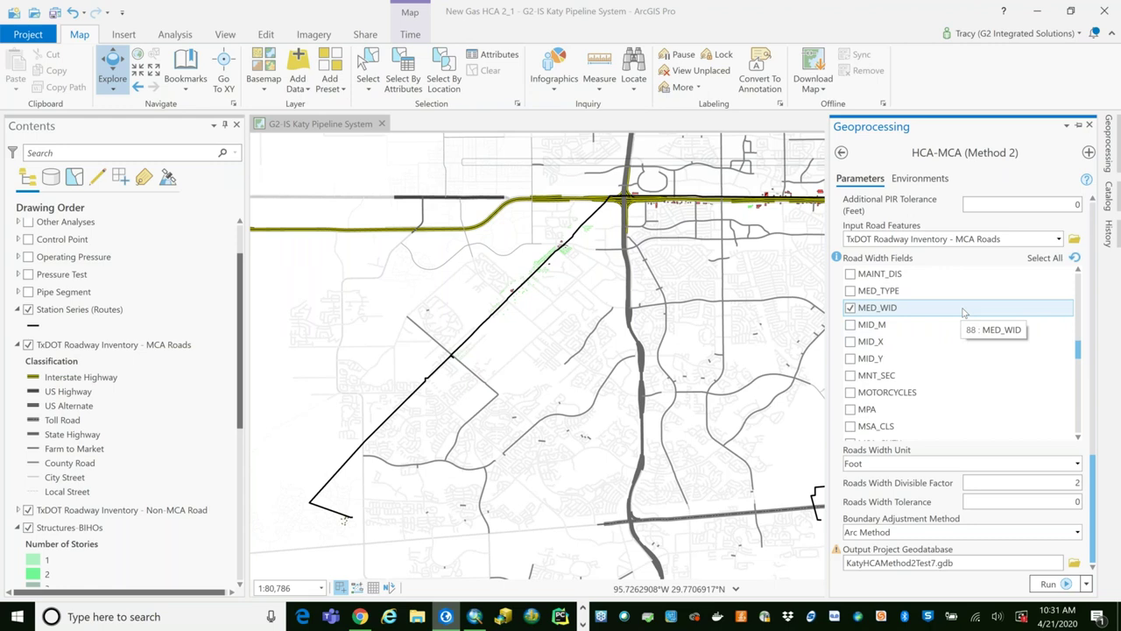
left_click_drag(1079, 349, 1080, 370)
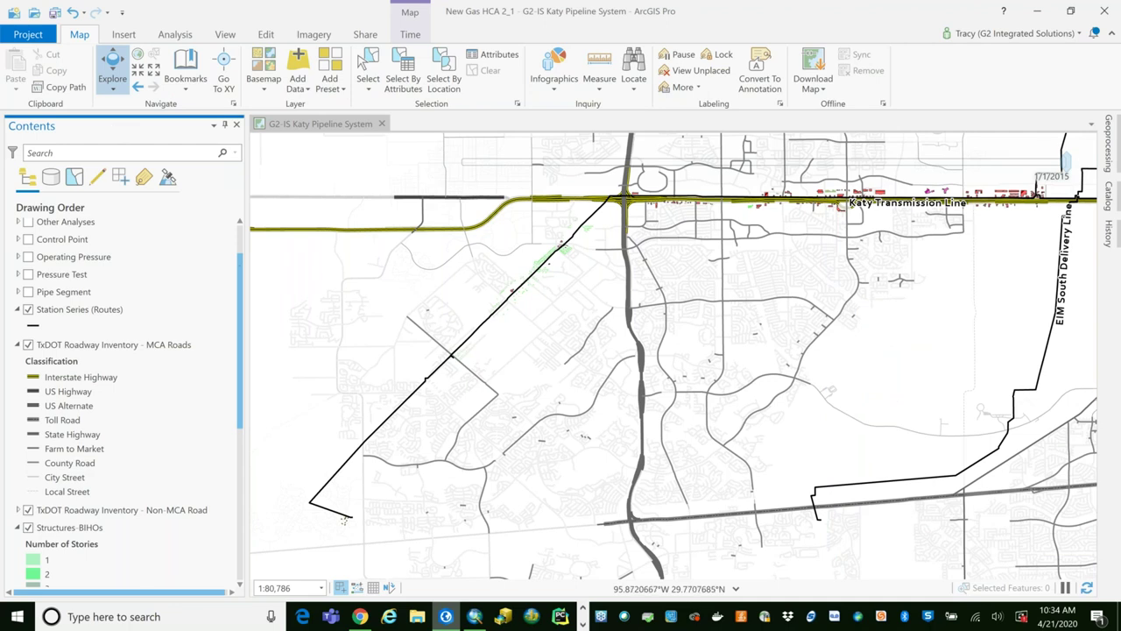
Step: Expand the New HCA/MCA Results (Method 2) group and make its layers visible
left_click_drag(242, 270, 254, 229)
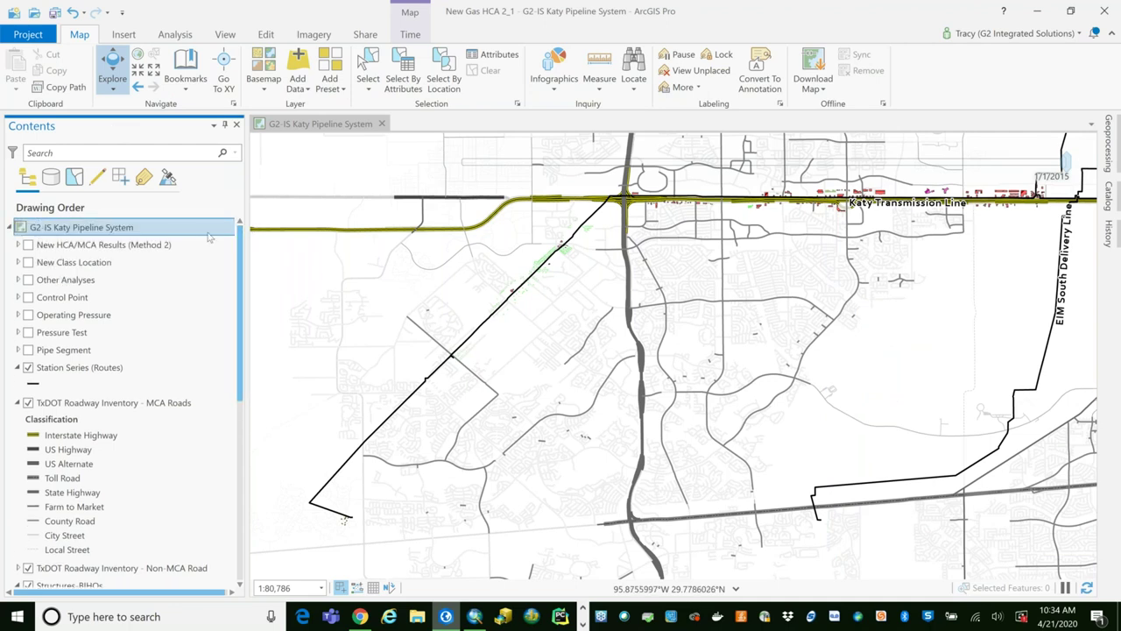
left_click(19, 246)
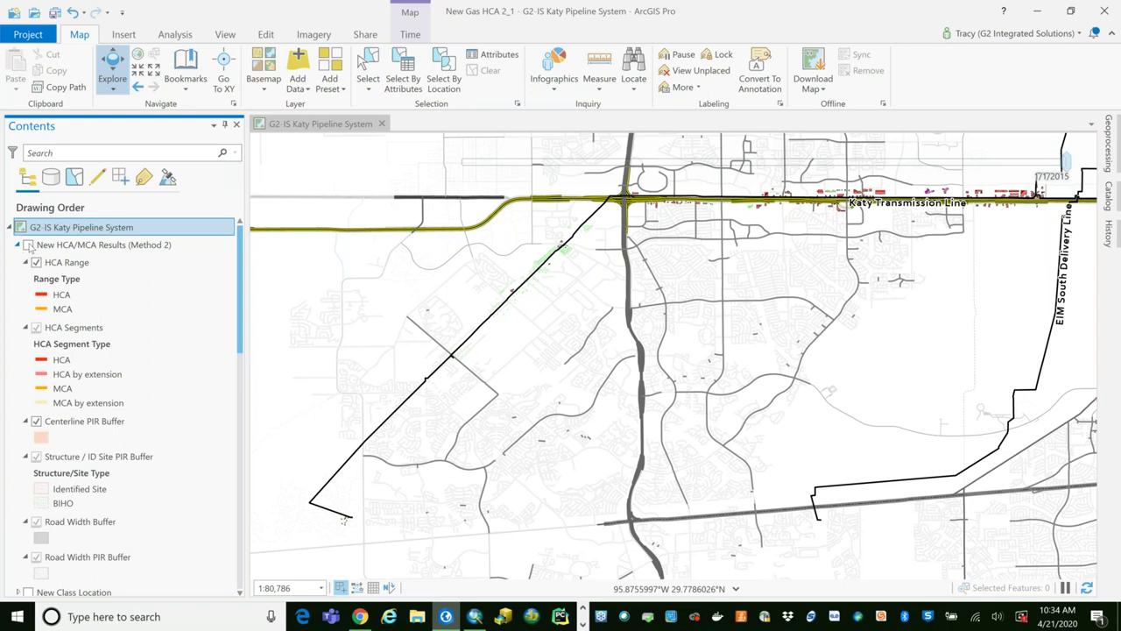
left_click(35, 246)
left_click(29, 246)
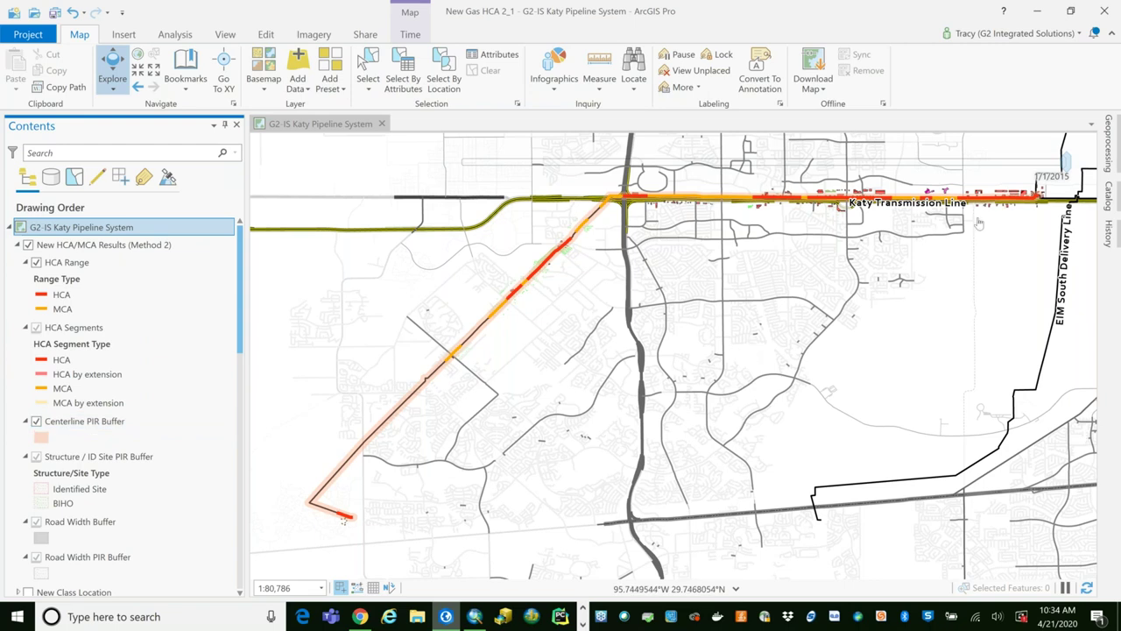
mouse_move(977, 220)
Step: Go to the Suburban Area bookmark under Katy Transmission System Bookmarks
left_click(183, 92)
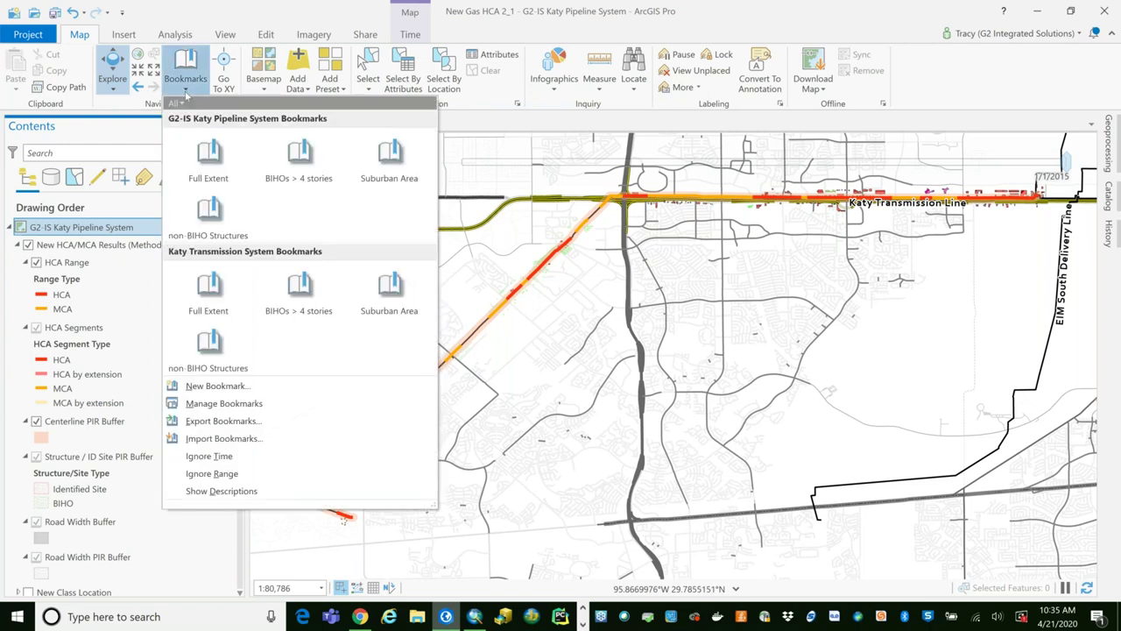
left_click(409, 292)
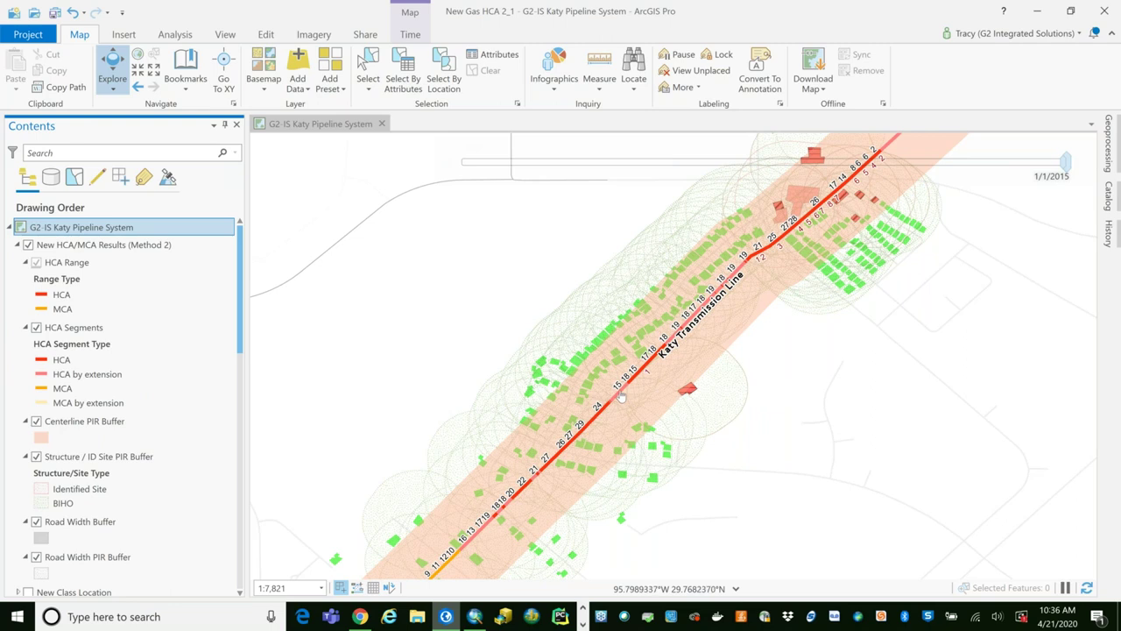
Step: Inspect an HCA segment's attributes in its pop-up, then close the pop-up
left_click(620, 396)
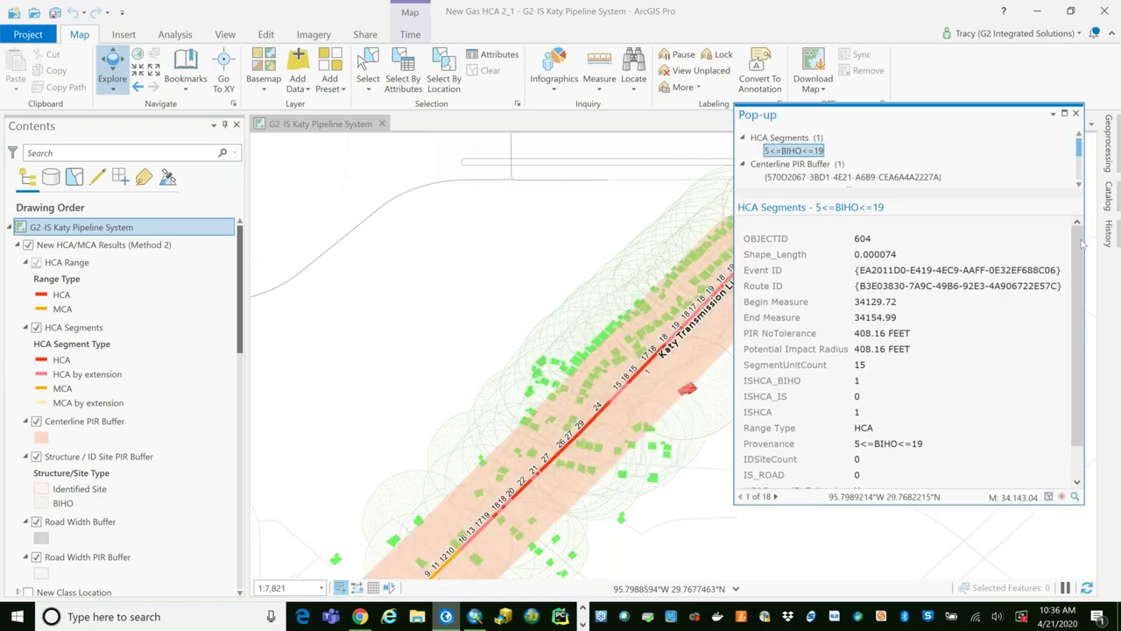
left_click_drag(1078, 254, 1068, 291)
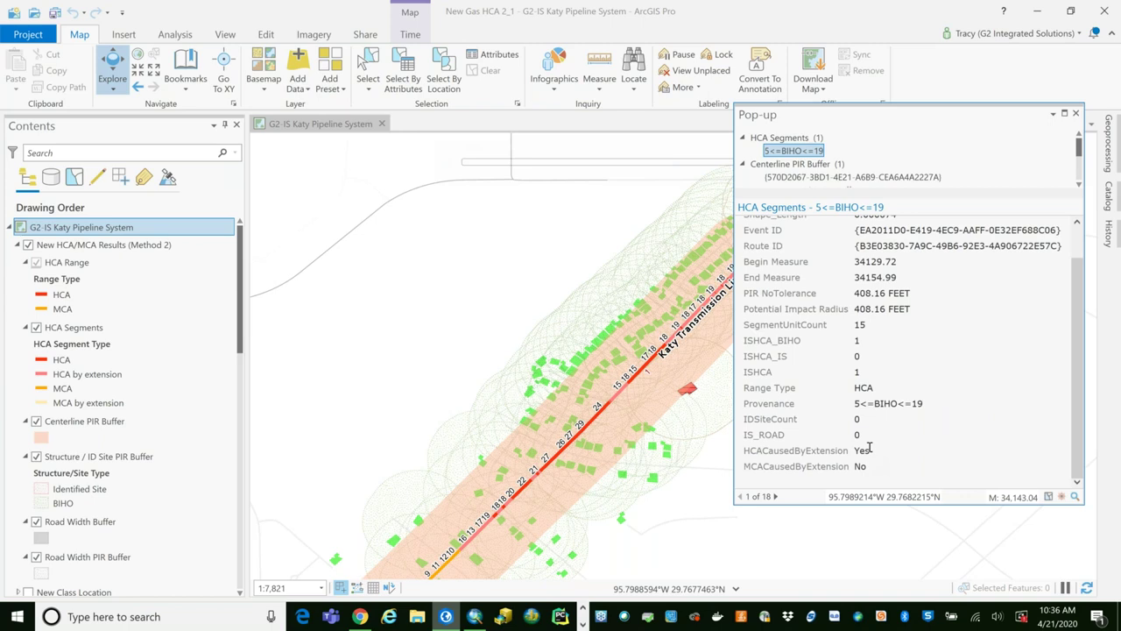
left_click(324, 130)
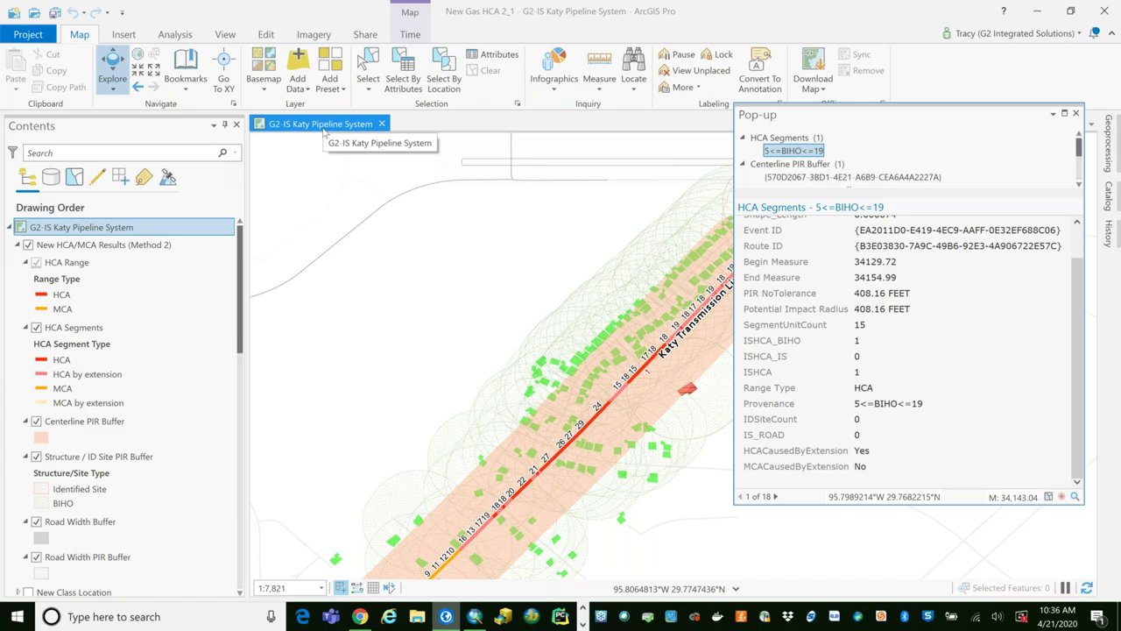
left_click(1075, 114)
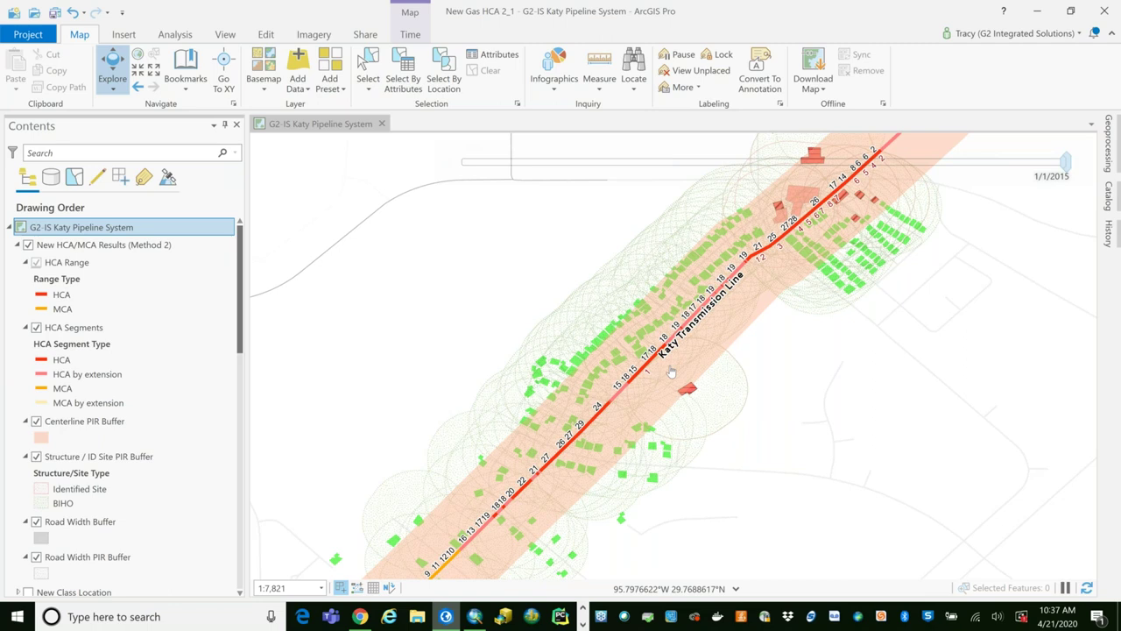
Step: Zoom in on the Katy Transmission Line to a scale of 1:3,204
scroll(670, 372, "up", 1)
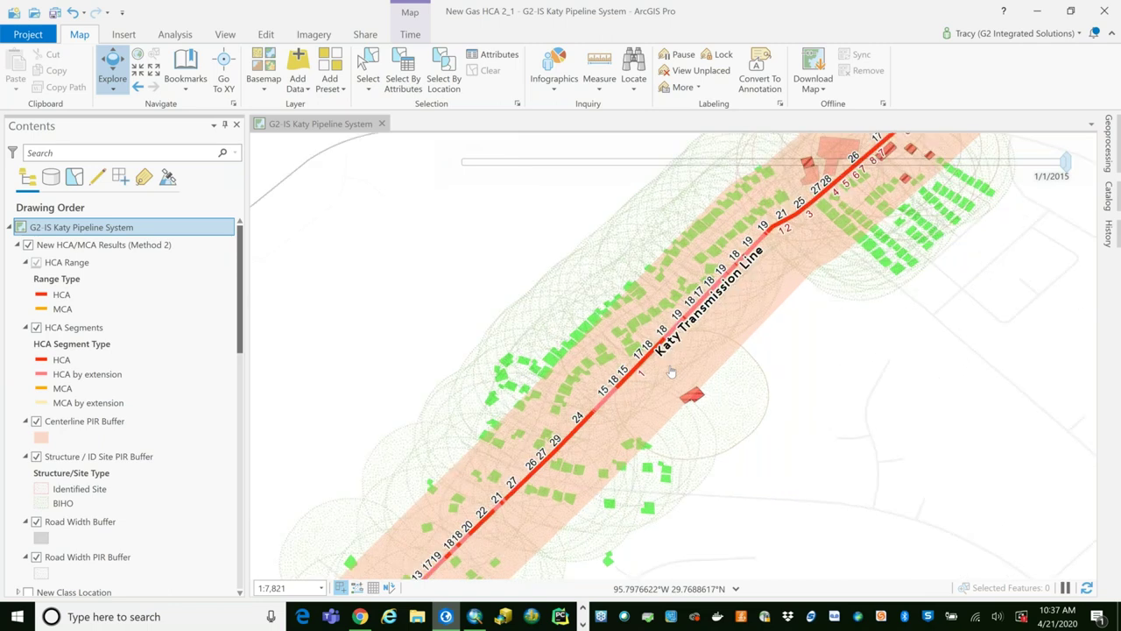
scroll(671, 373, "up", 1)
scroll(670, 372, "up", 1)
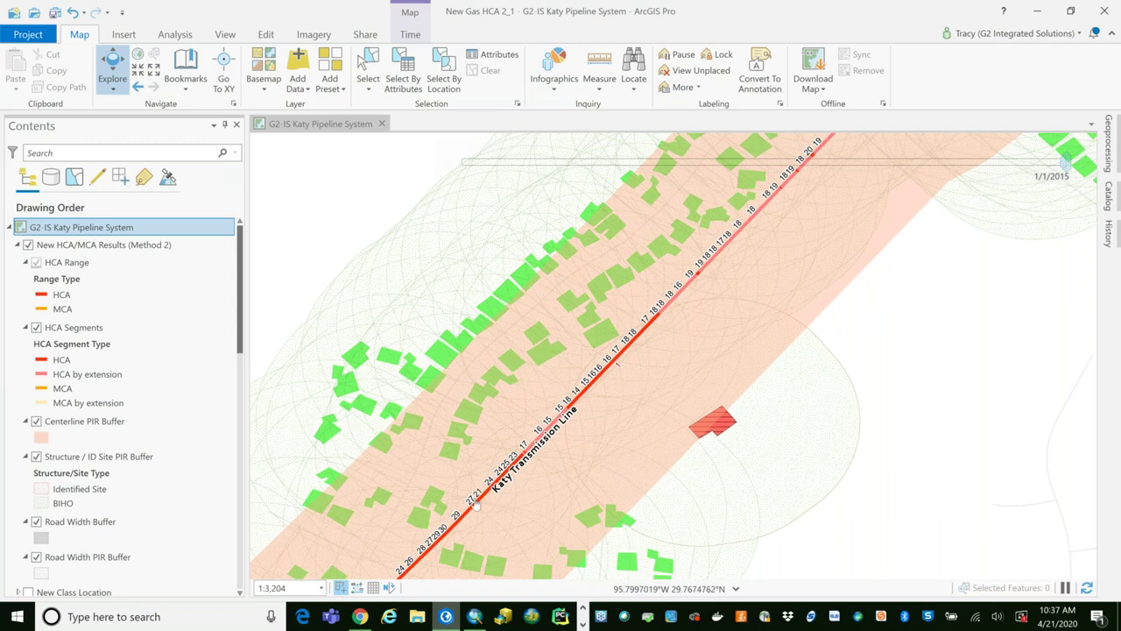
Step: Pan southwest along the Katy Transmission Line past the orange MCA segments
left_click_drag(476, 503, 700, 308)
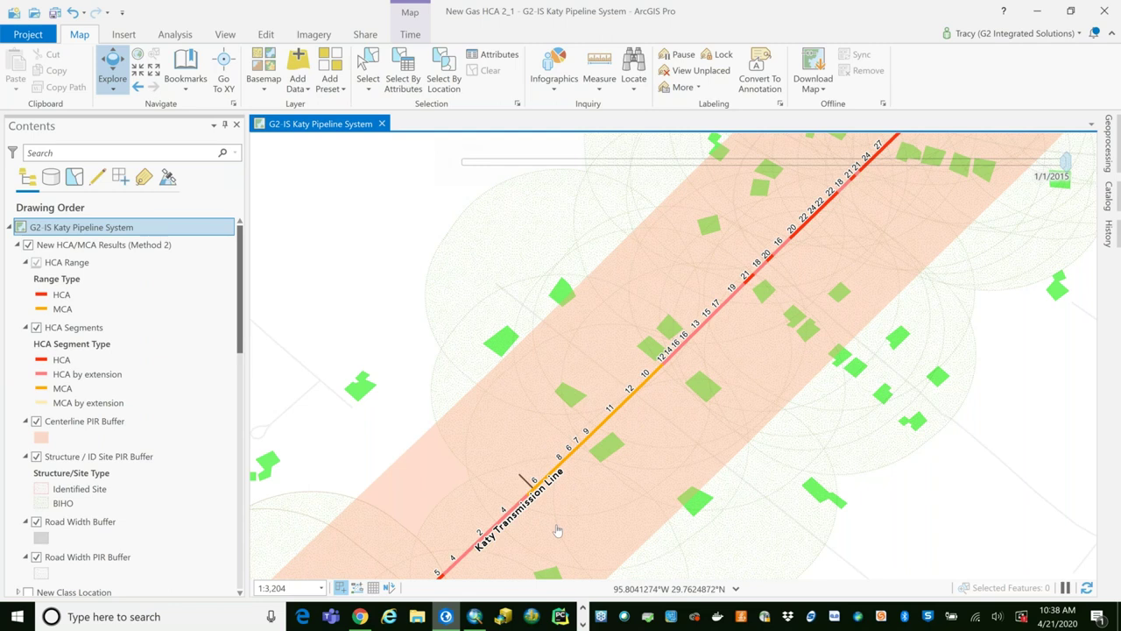
left_click_drag(663, 447, 844, 319)
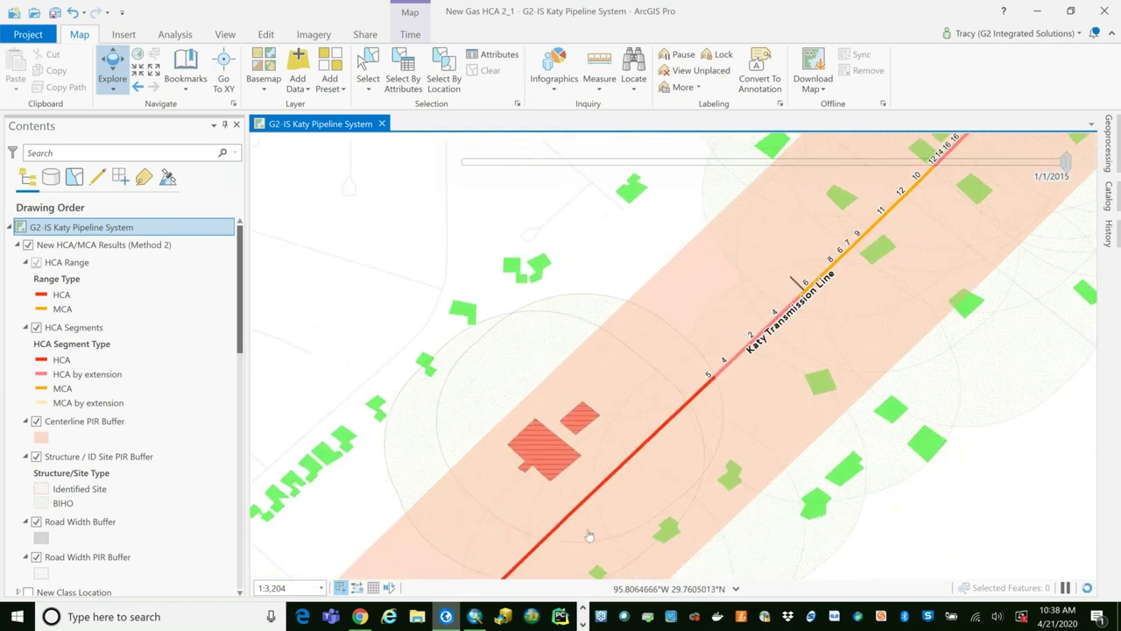
left_click_drag(619, 489, 873, 223)
left_click_drag(637, 470, 849, 233)
left_click_drag(767, 457, 789, 442)
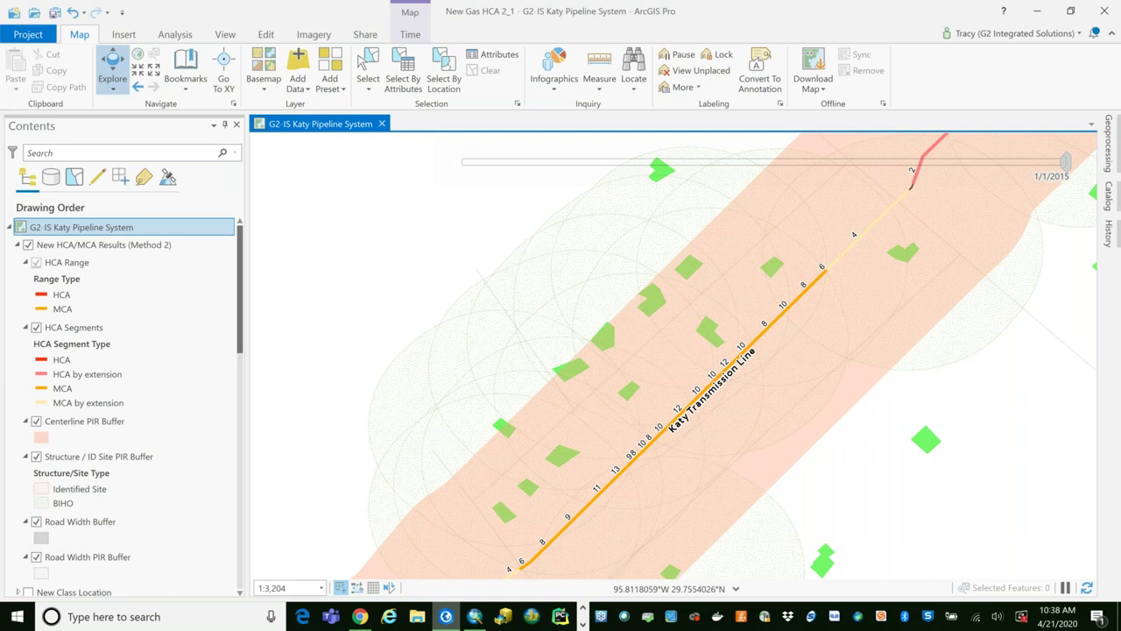
key("Down")
key("Left")
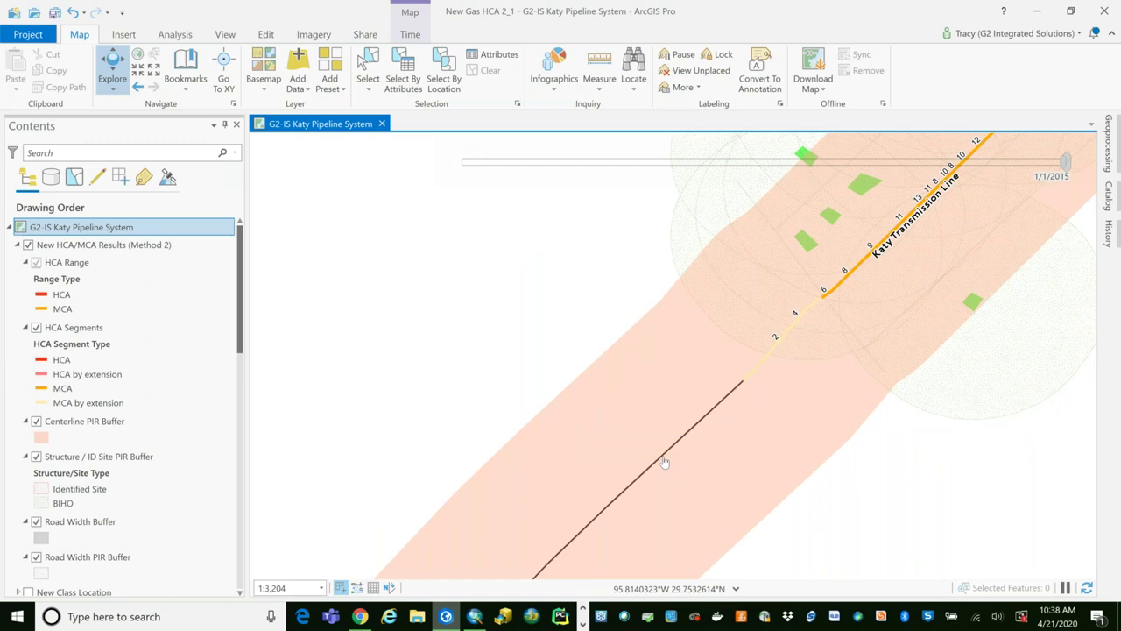
Step: Centre the map at 1:3,204 on the JTT Branch junction showing its numbered MCA segments
scroll(649, 478, "down", 2)
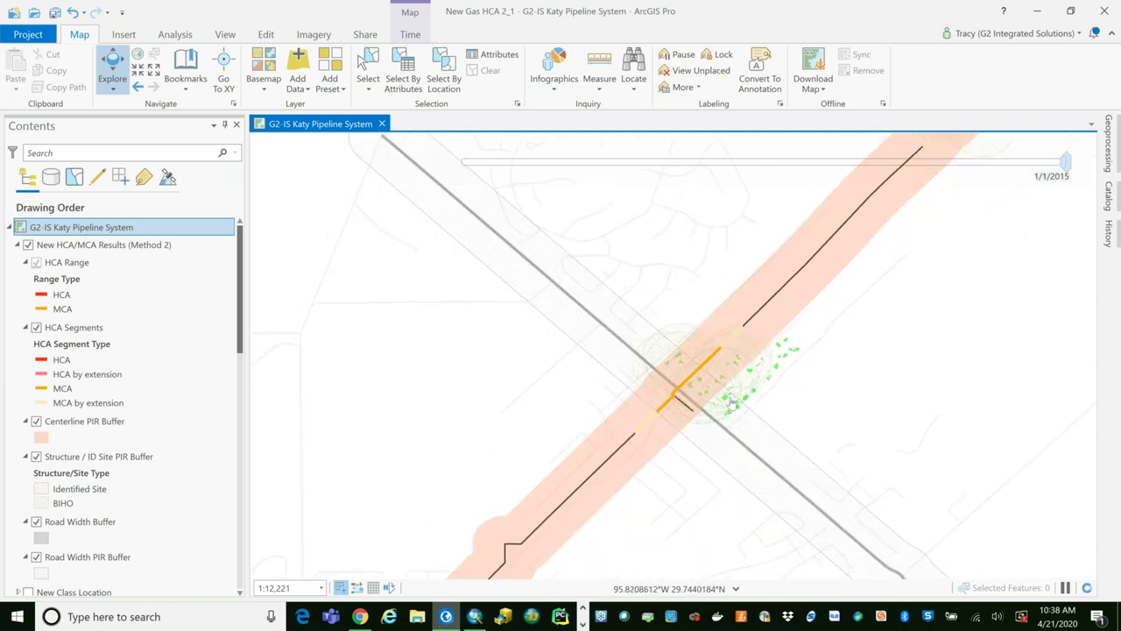
scroll(732, 401, "up", 1)
scroll(732, 401, "up", 2)
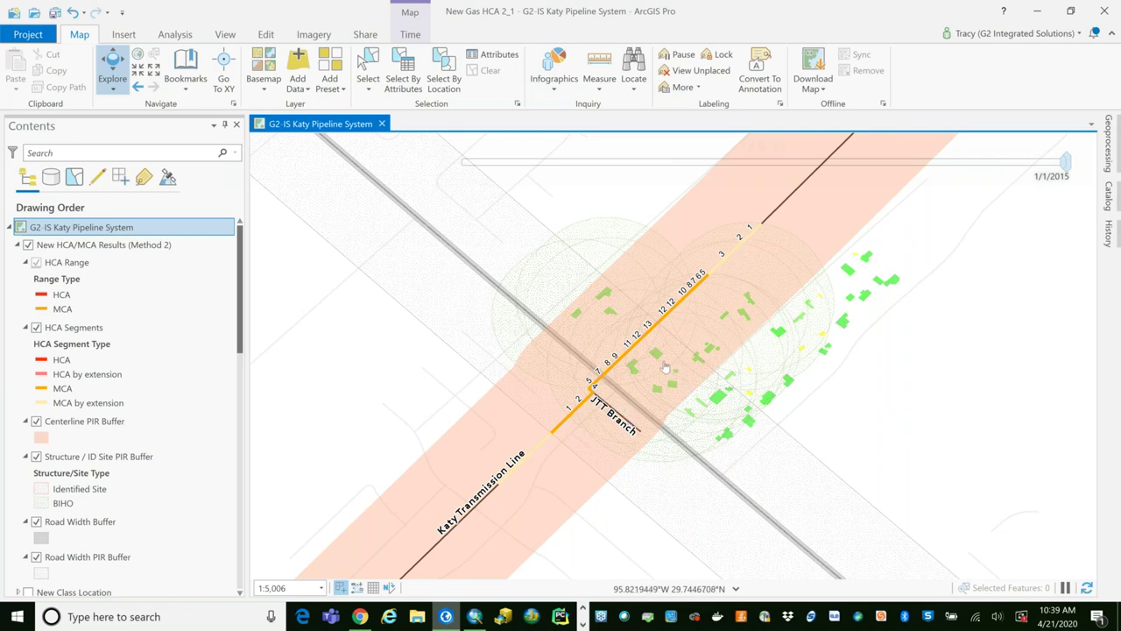
scroll(666, 368, "up", 1)
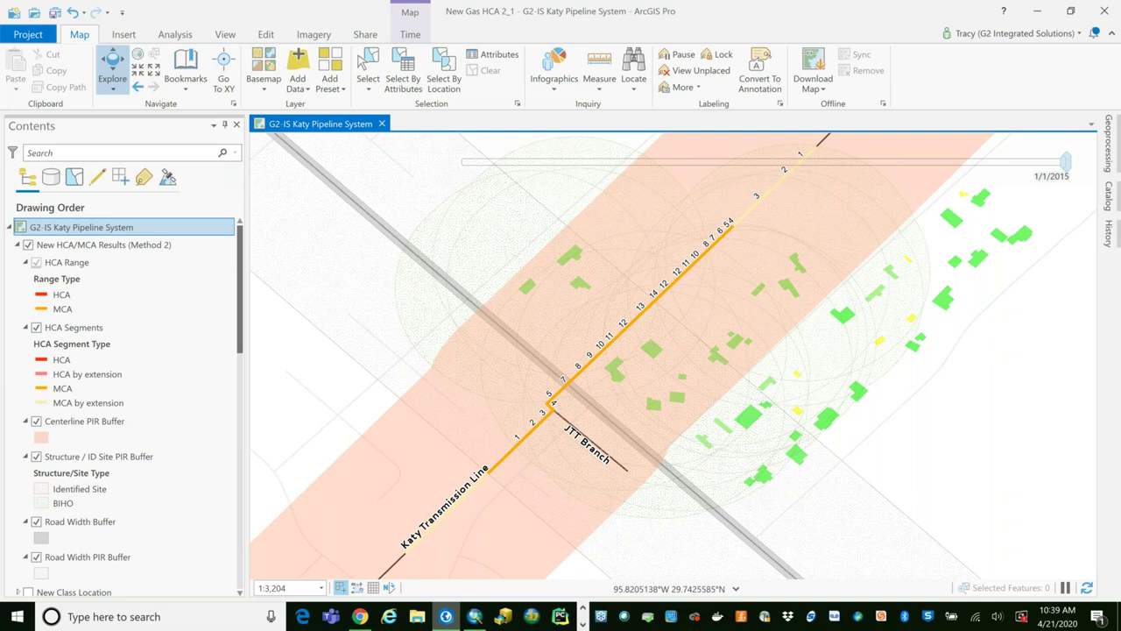
left_click_drag(794, 557, 704, 449)
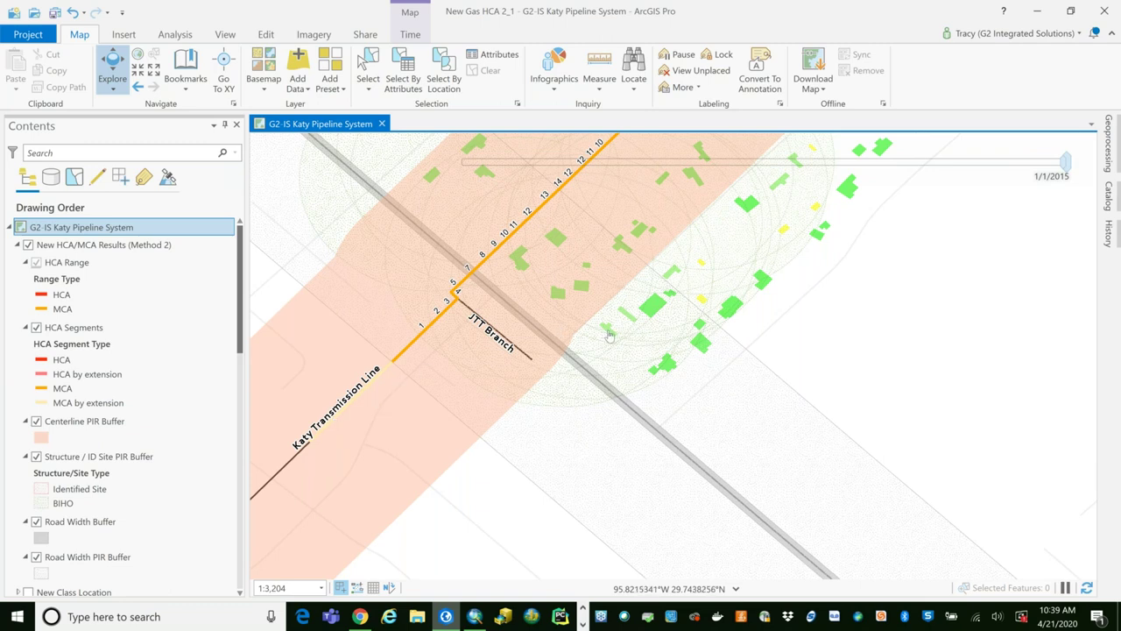
Step: Zoom out to 1:72,843 with the whole Katy Transmission Line in view and expand the time slider
scroll(610, 335, "down", 4)
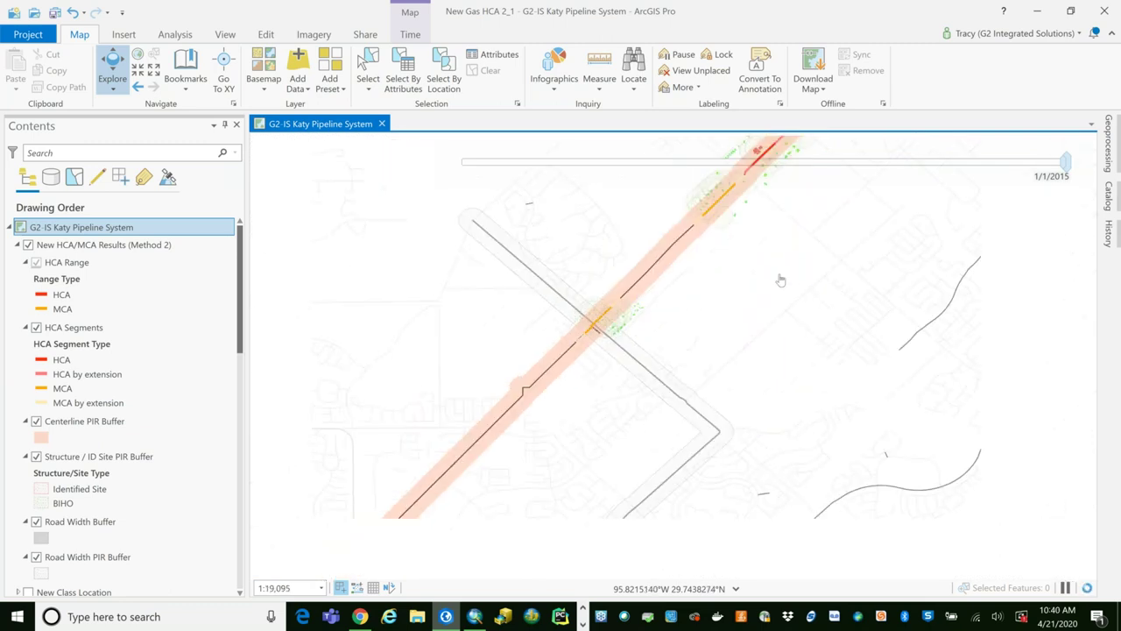
scroll(614, 398, "down", 2)
left_click_drag(613, 398, 523, 461)
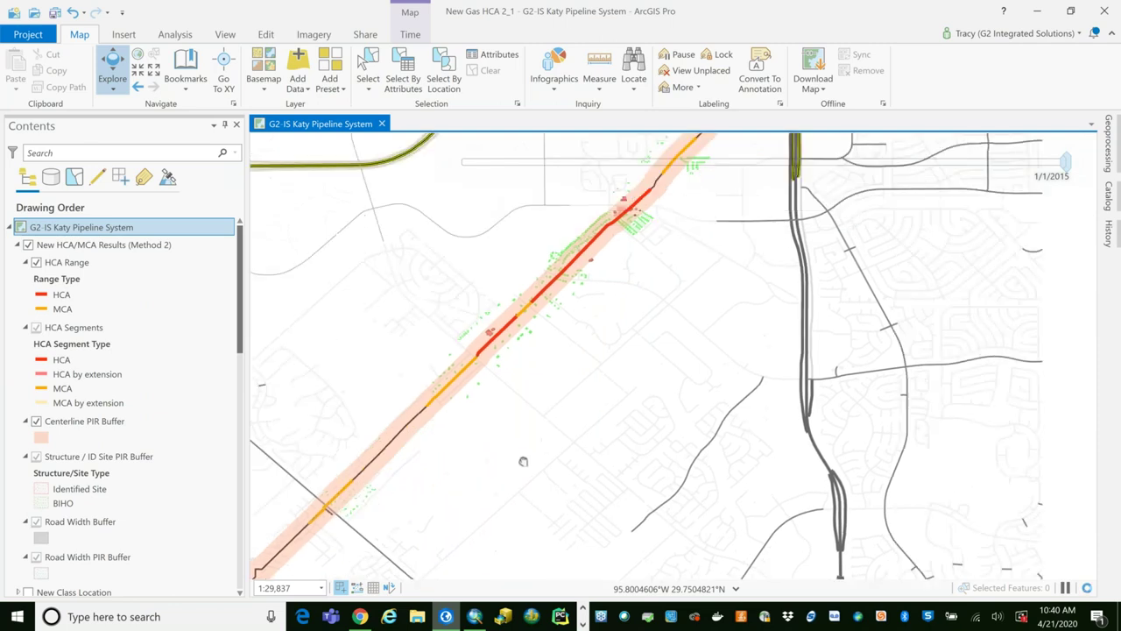
scroll(570, 438, "down", 4)
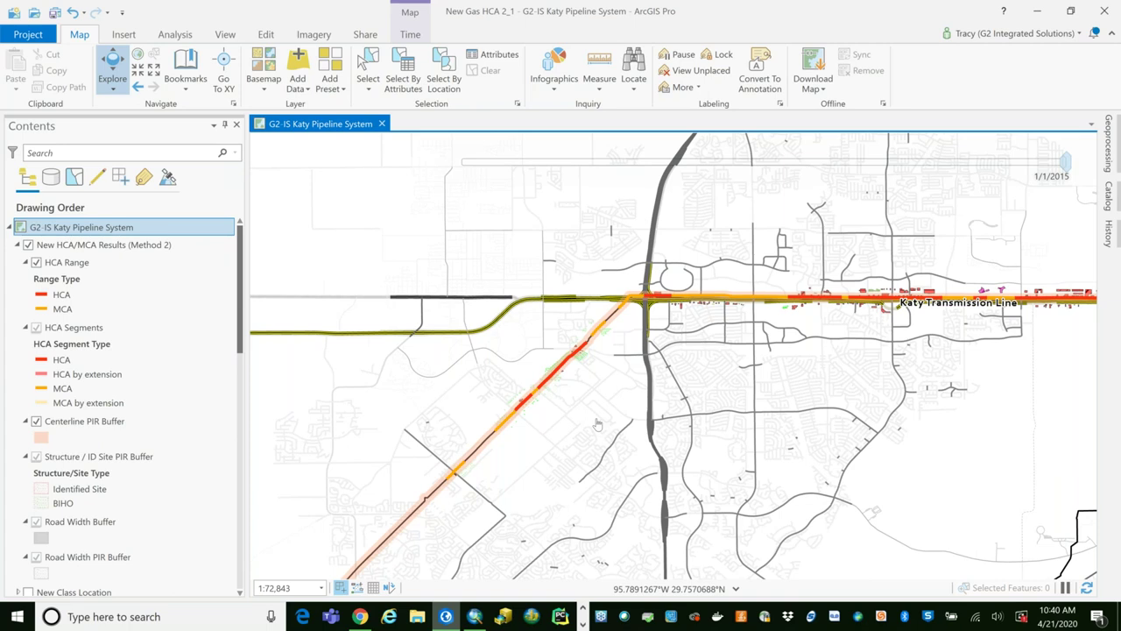
mouse_move(1007, 171)
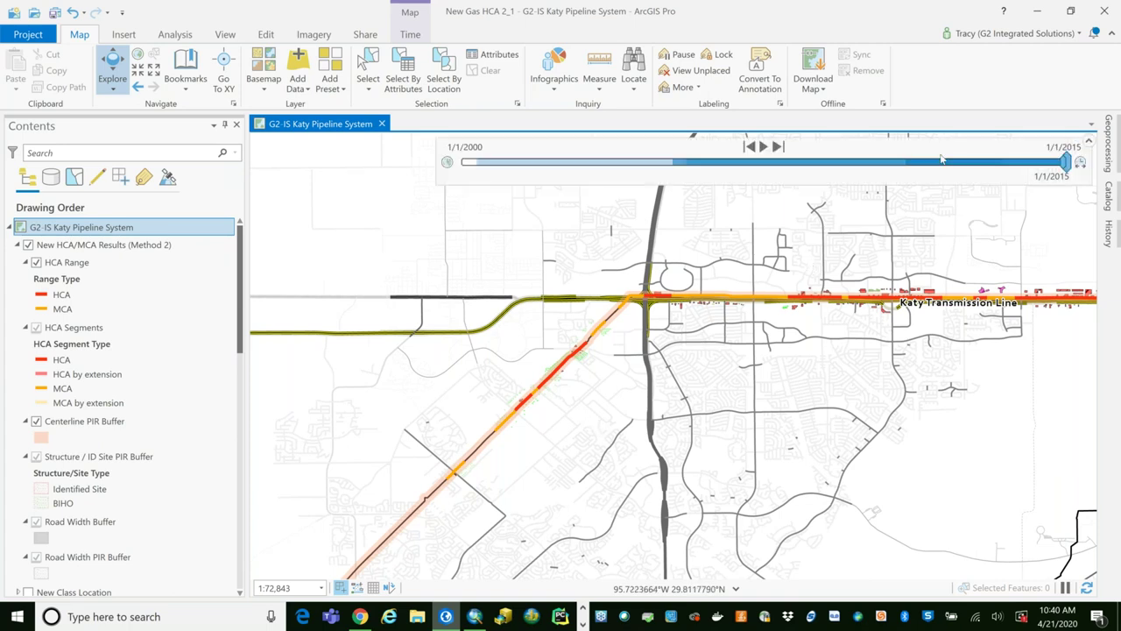
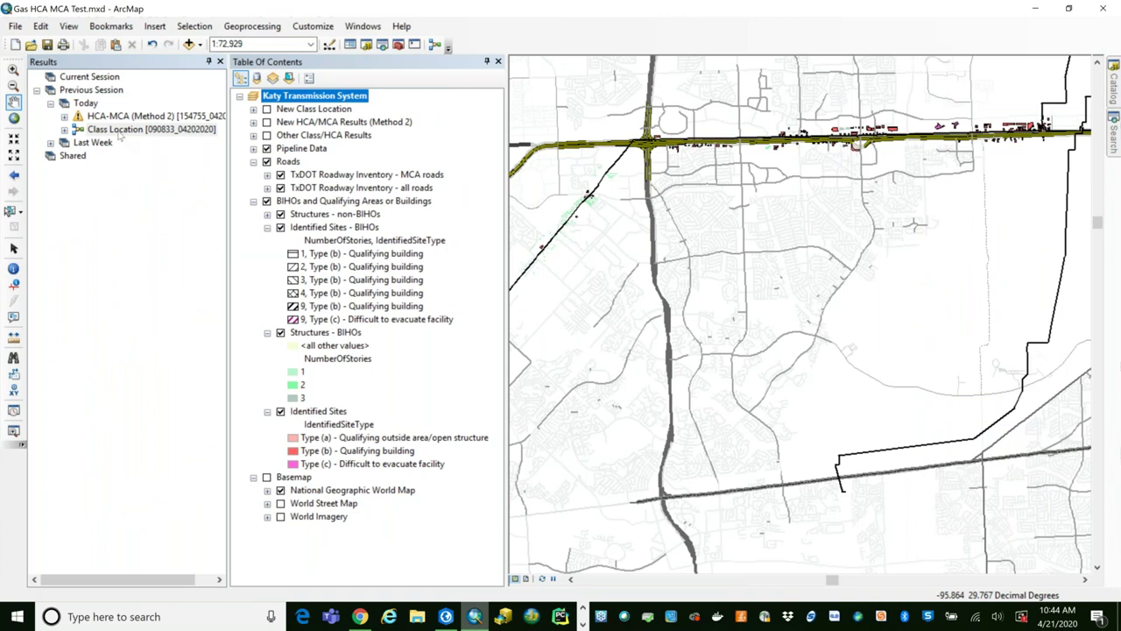
Step: Reopen the earlier Class Location result, close the Results pane, move the dialog left and open Tool Help
left_click(120, 130)
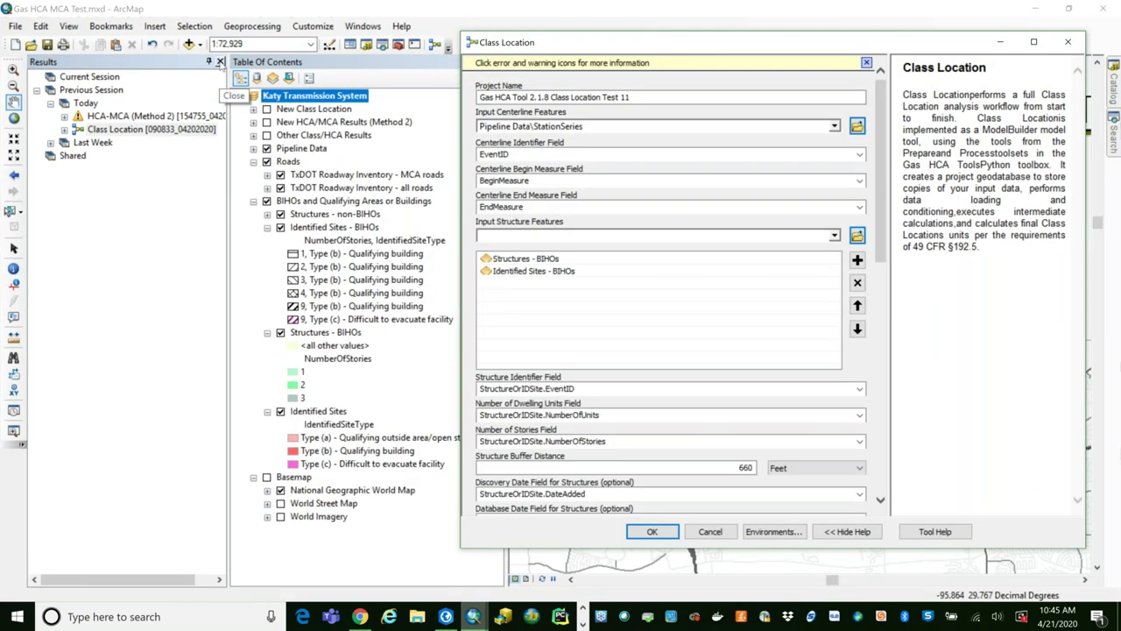
left_click(220, 62)
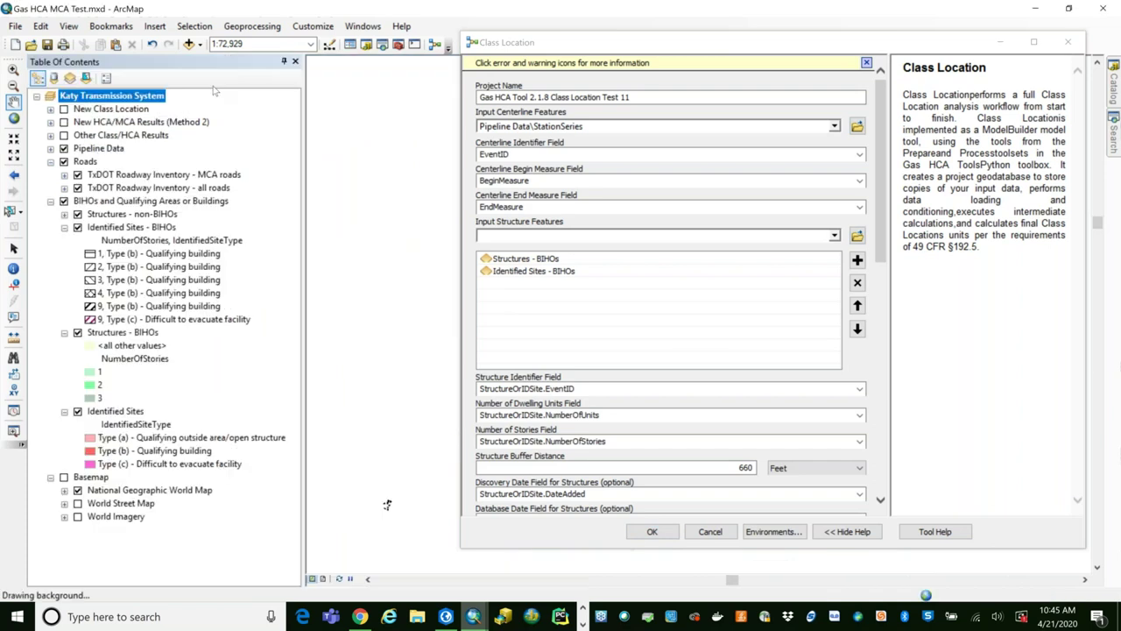
left_click(688, 68)
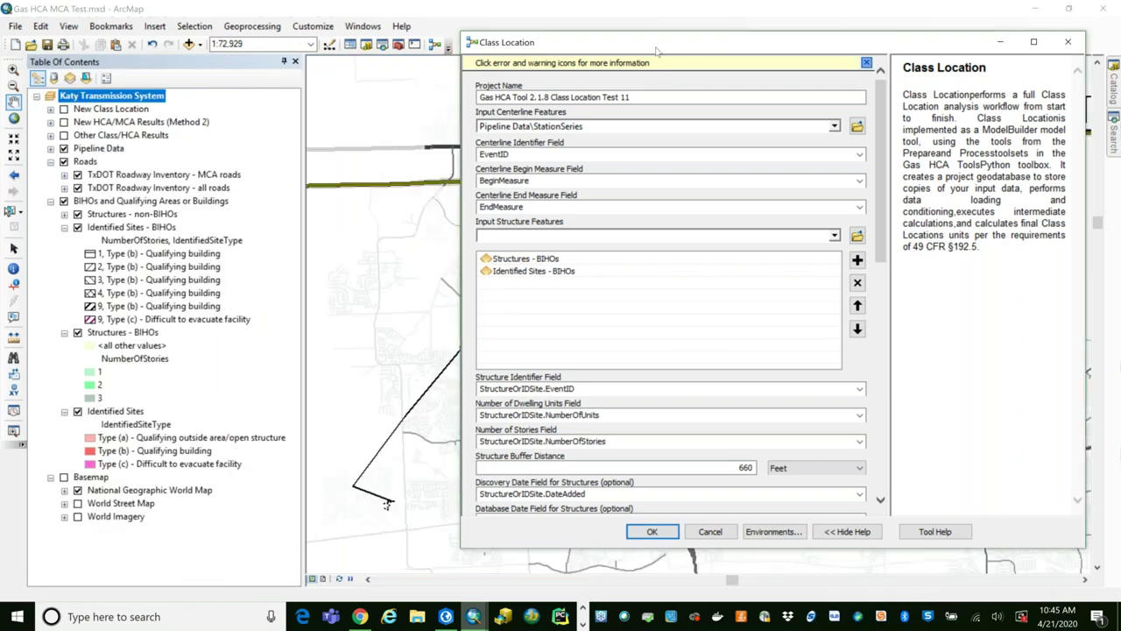
left_click_drag(657, 51, 569, 19)
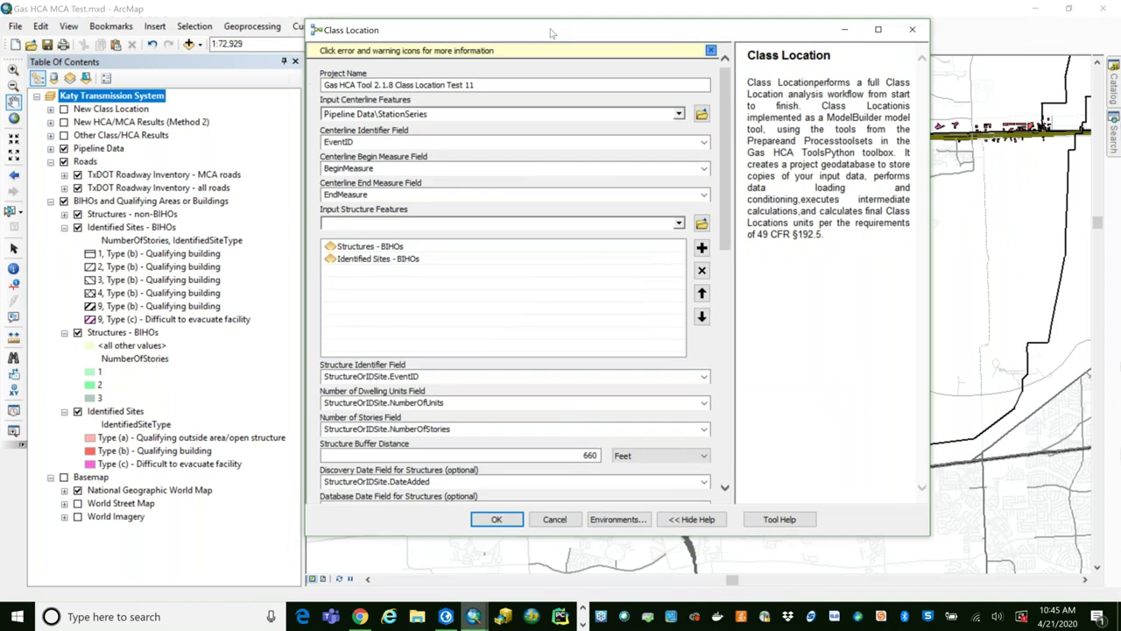
left_click(797, 521)
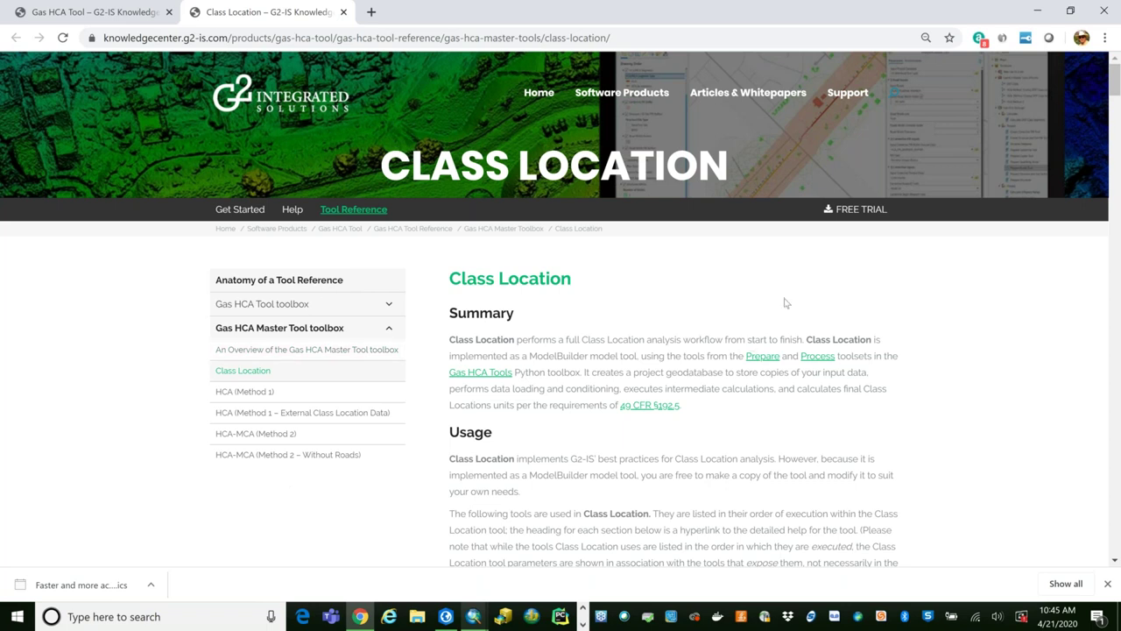
Step: Read through the Class Location parameters and Syntax, then go to the Gas HCA Tool Get Started guide
scroll(624, 378, "down", 15)
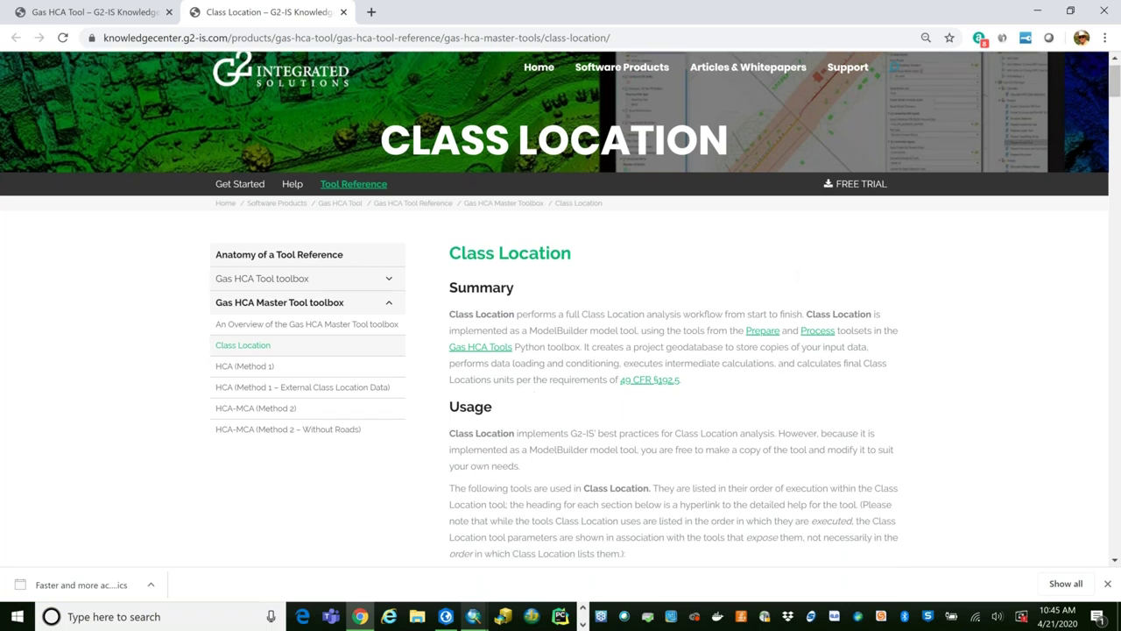
scroll(642, 353, "down", 20)
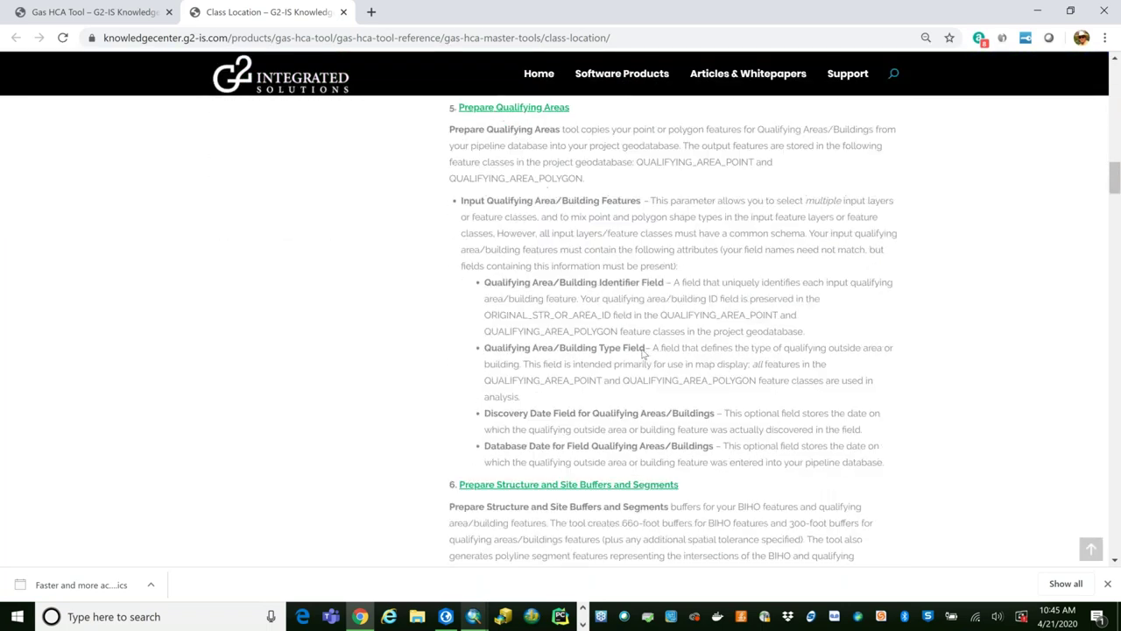
scroll(642, 351, "down", 18)
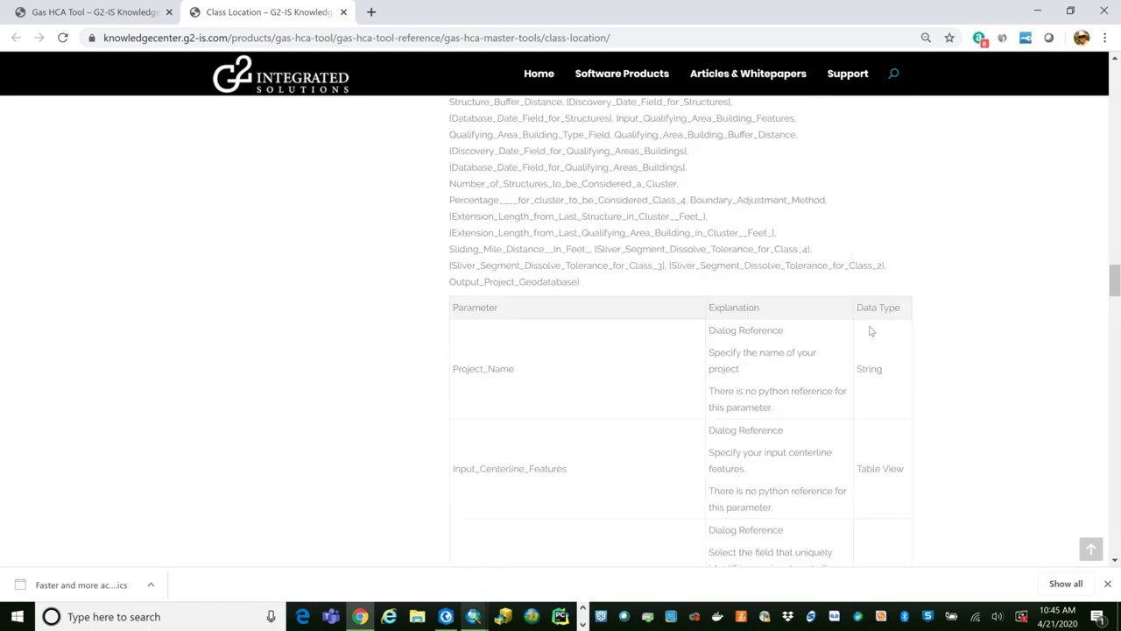
scroll(708, 355, "up", 3)
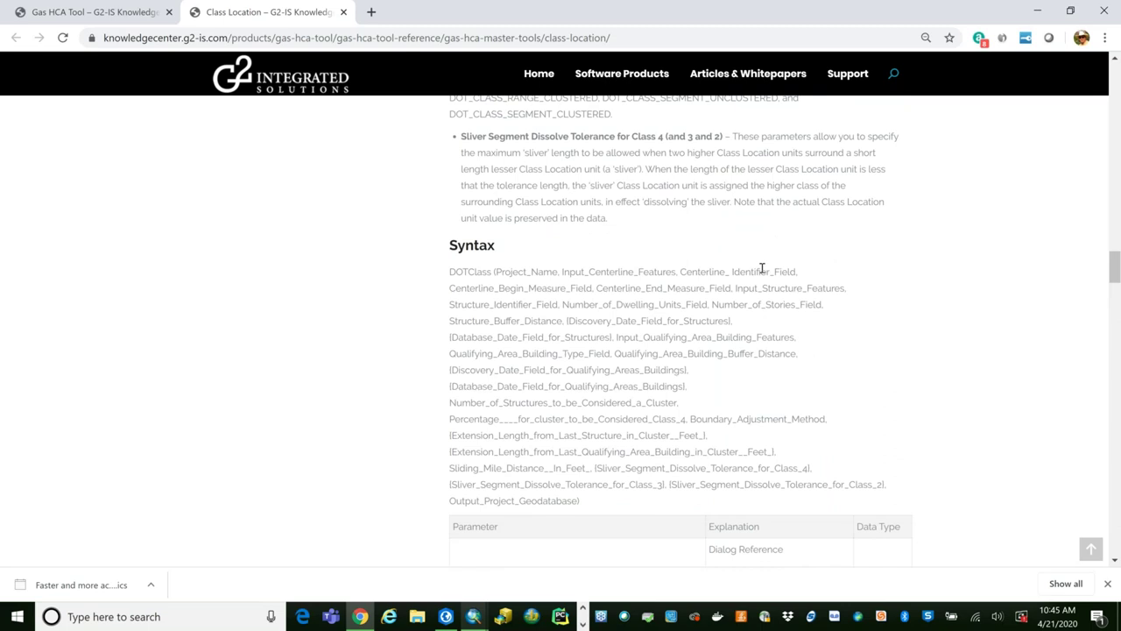
scroll(763, 268, "up", 10)
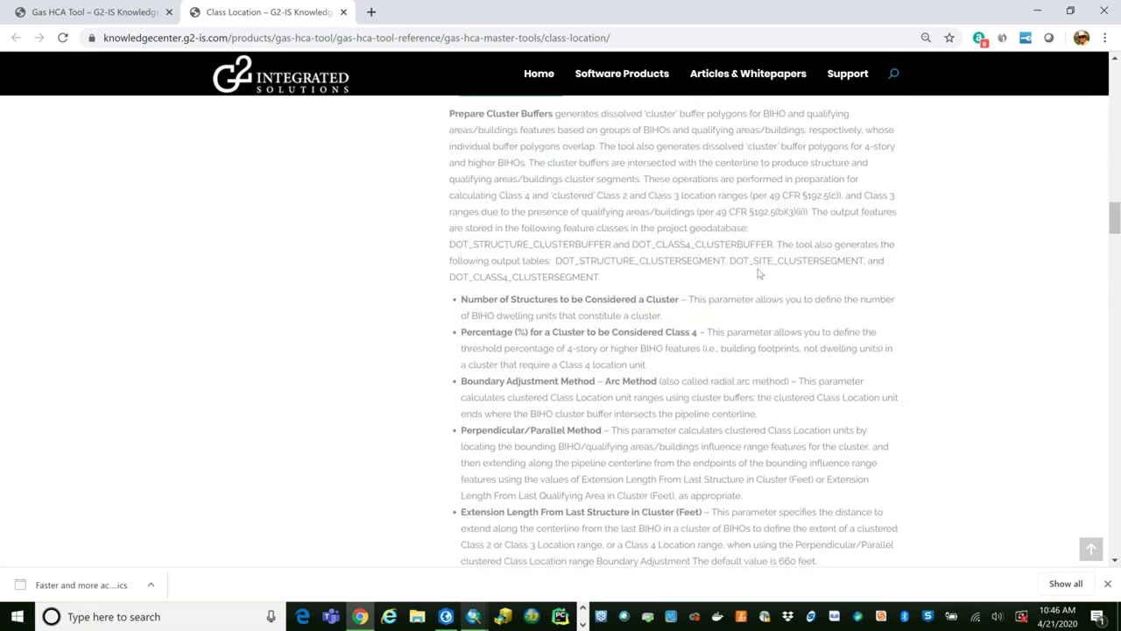
scroll(759, 274, "up", 15)
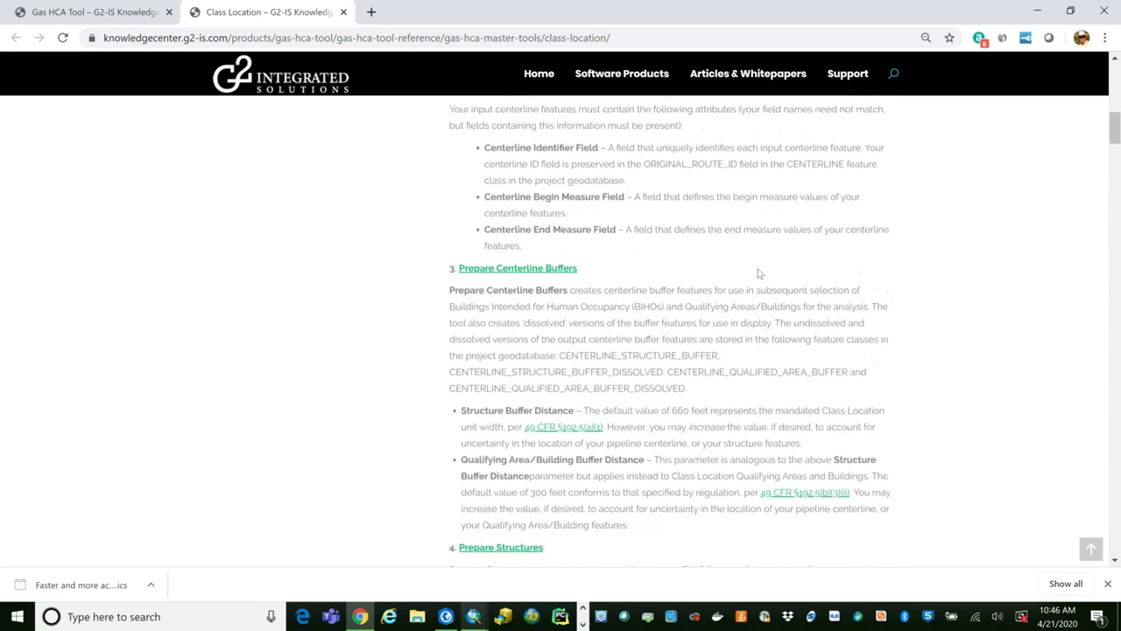
scroll(759, 275, "up", 5)
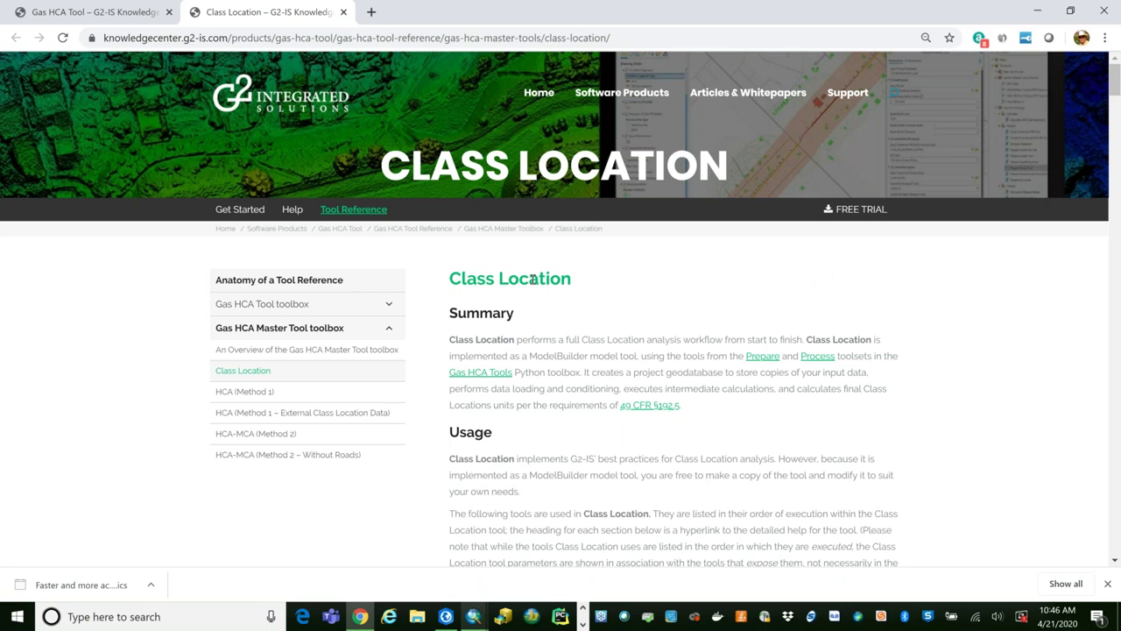
left_click(241, 210)
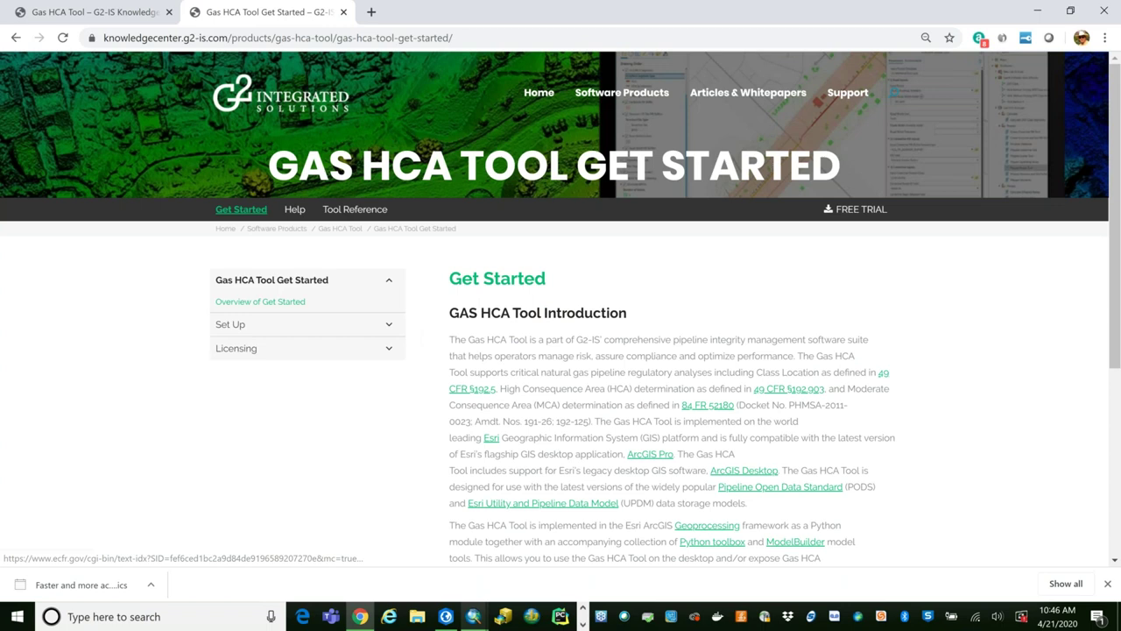
Step: Expand Set Up, read the Gas HCA Tool Download and Install instructions, then minimize Chrome
scroll(647, 435, "down", 3)
scroll(639, 433, "up", 3)
left_click(388, 327)
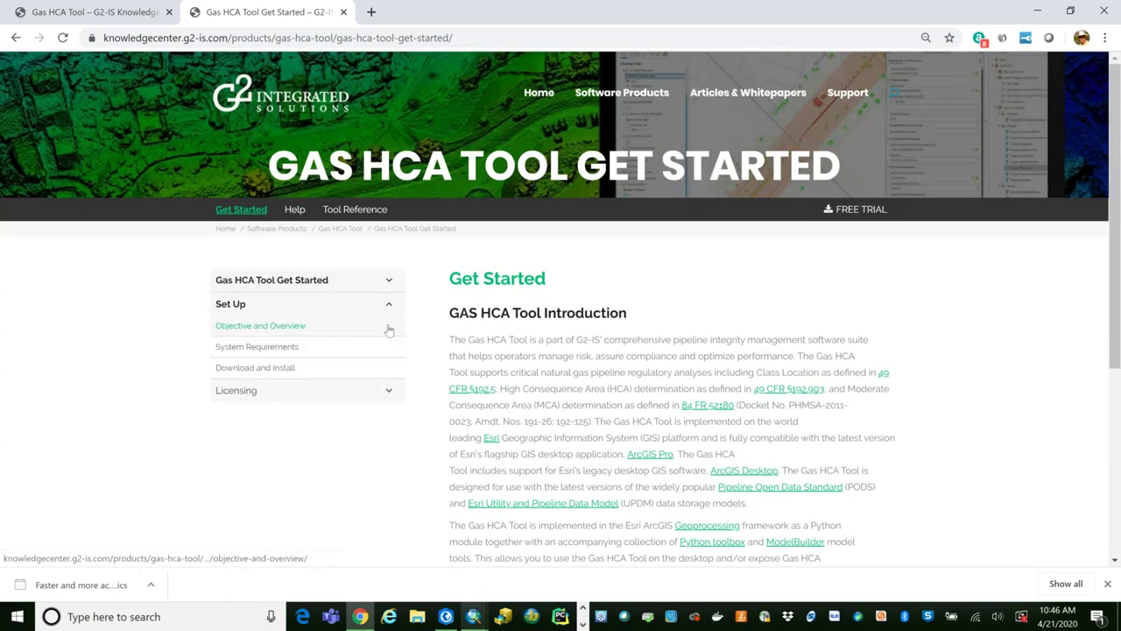
left_click(285, 369)
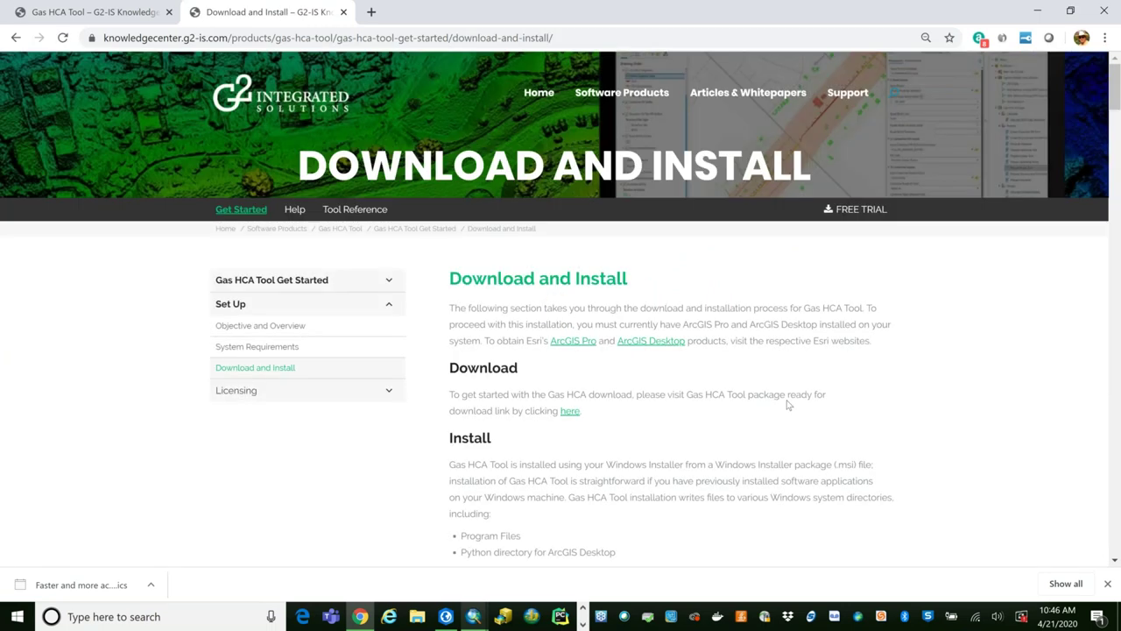
scroll(782, 408, "down", 5)
scroll(783, 409, "down", 15)
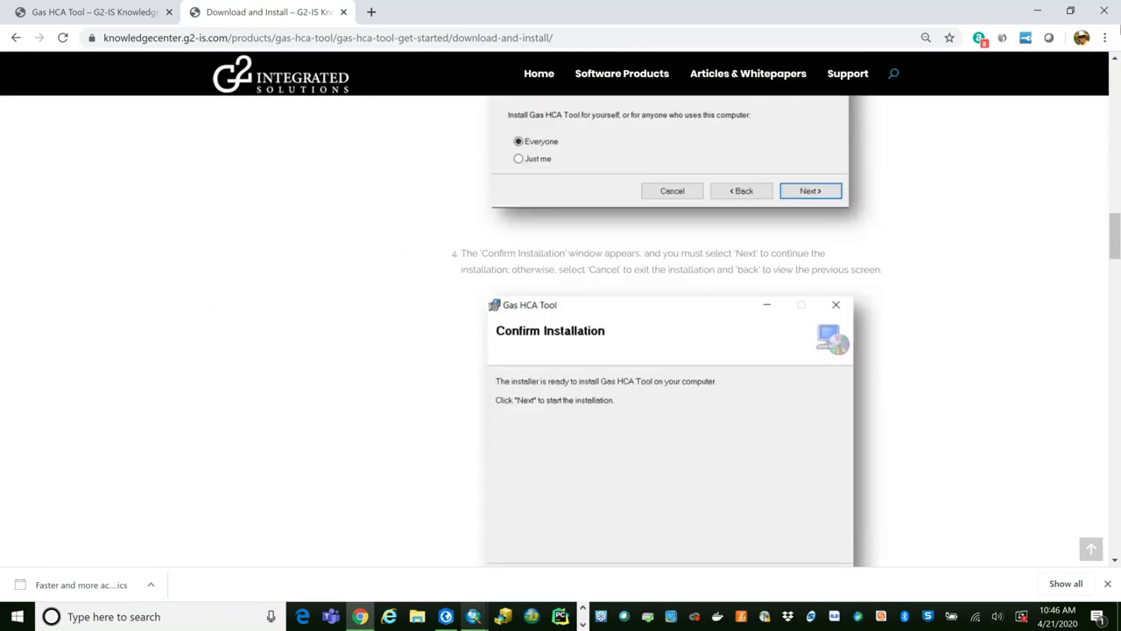
left_click(1030, 12)
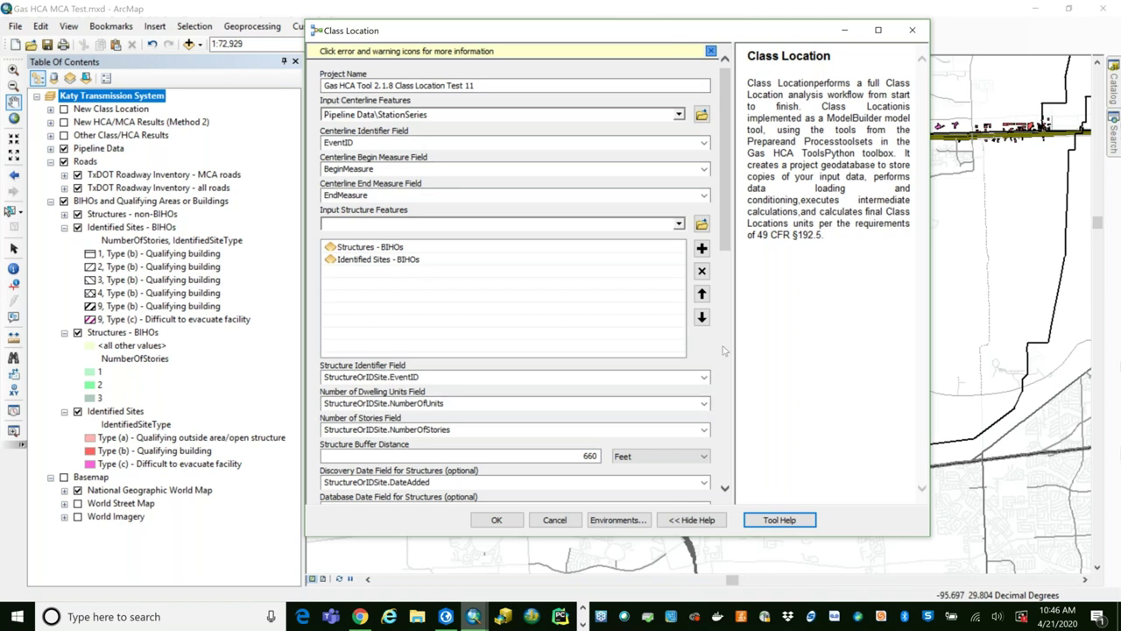
scroll(727, 248, "down", 5)
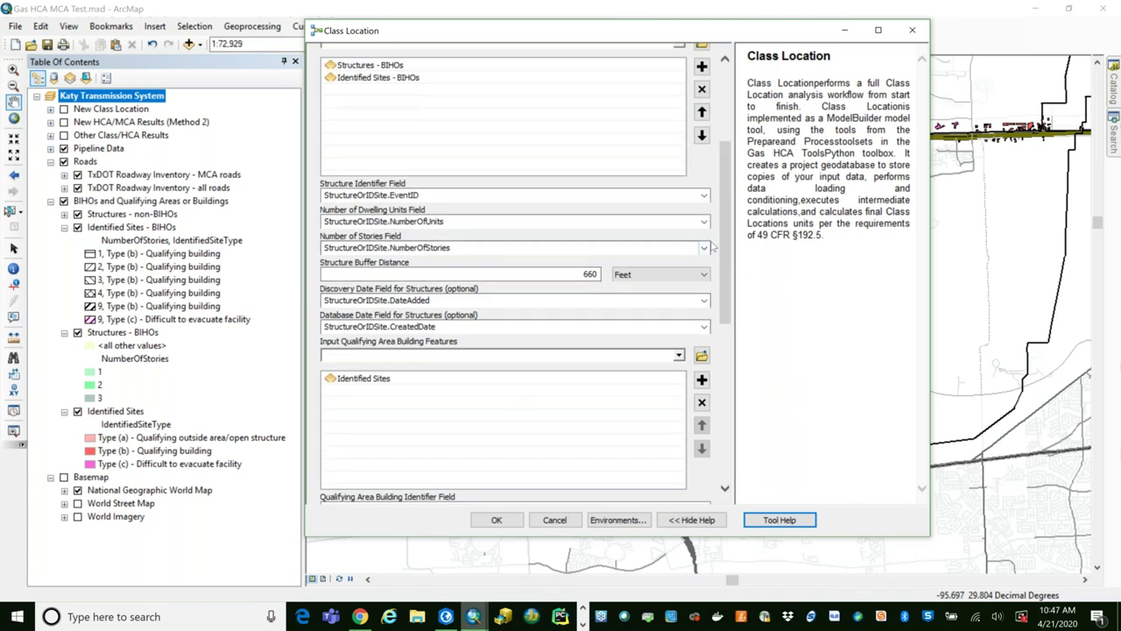
scroll(727, 263, "down", 2)
scroll(726, 309, "down", 4)
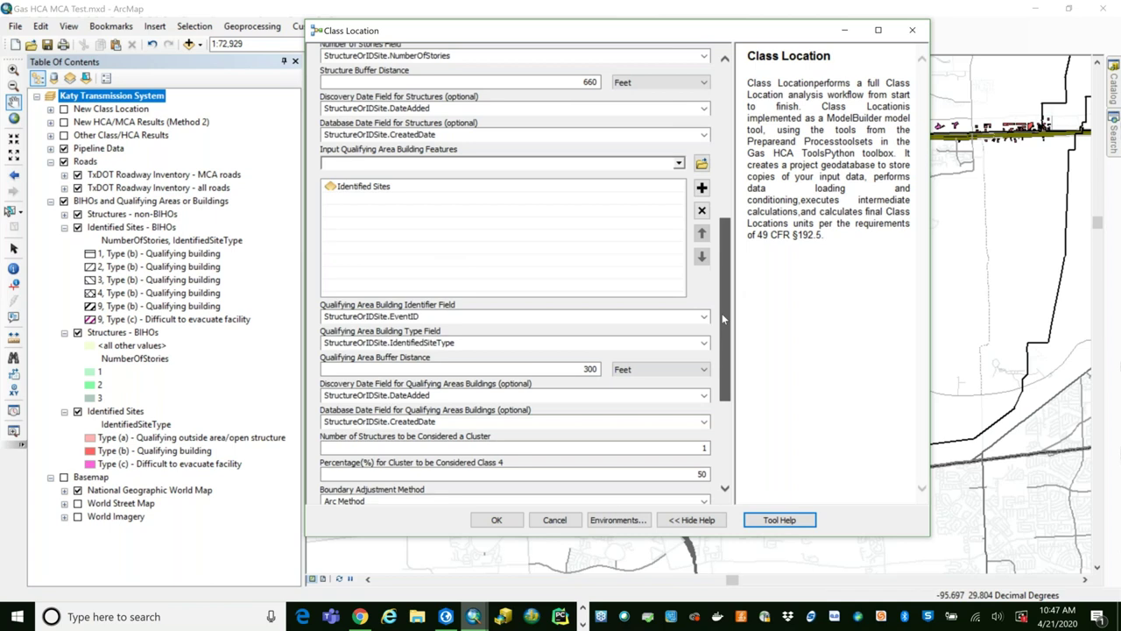
scroll(614, 254, "down", 1)
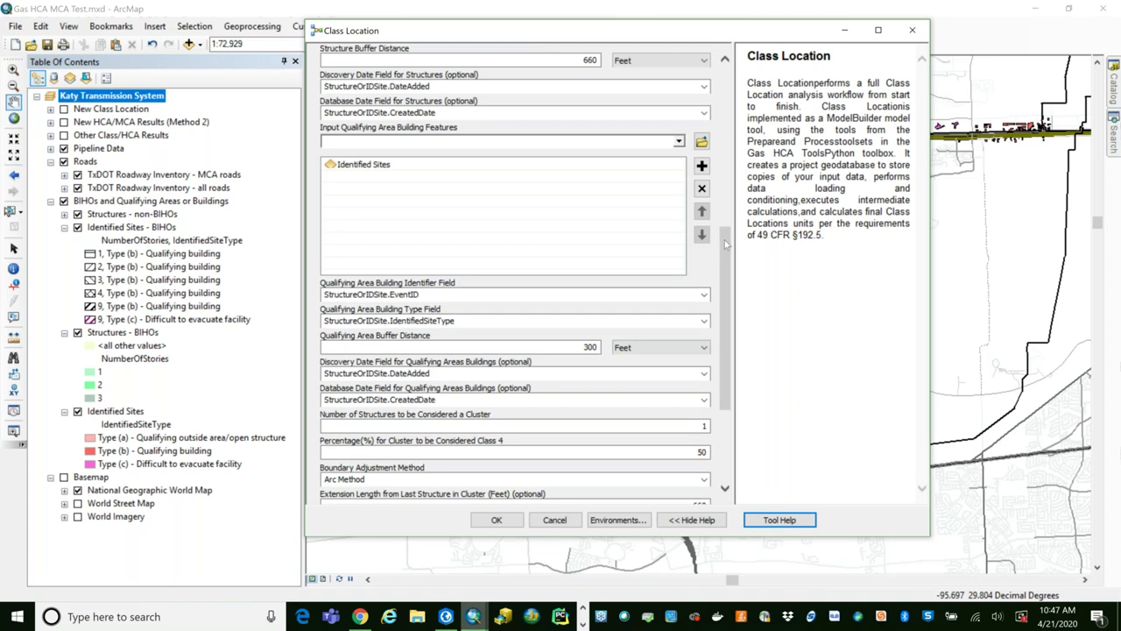
left_click_drag(726, 246, 717, 293)
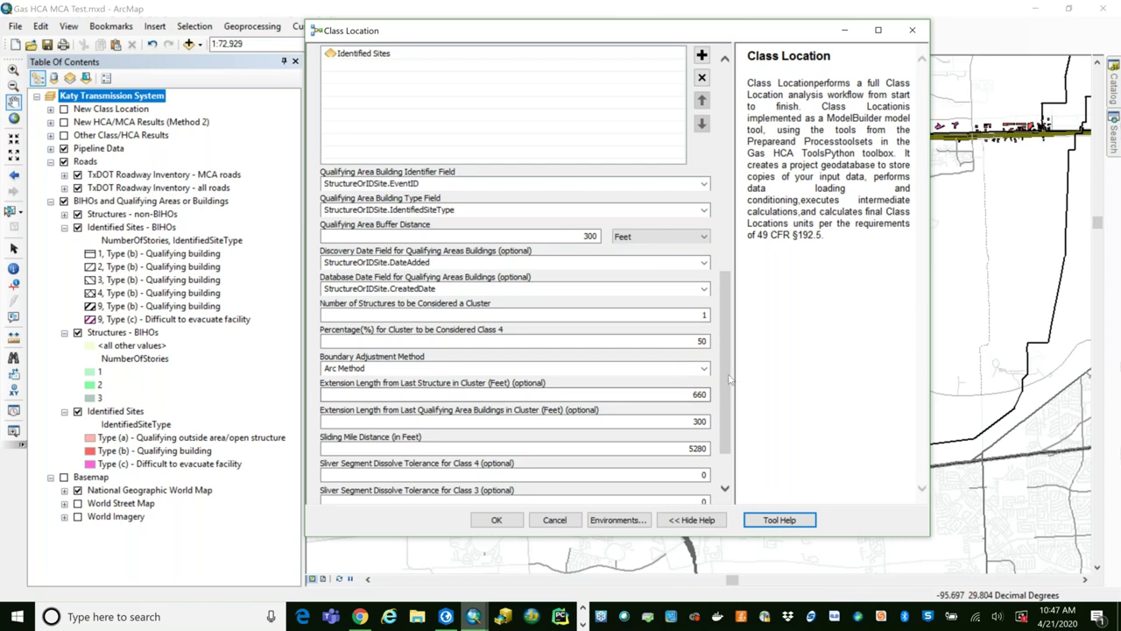
scroll(725, 395, "down", 1)
scroll(725, 395, "down", 2)
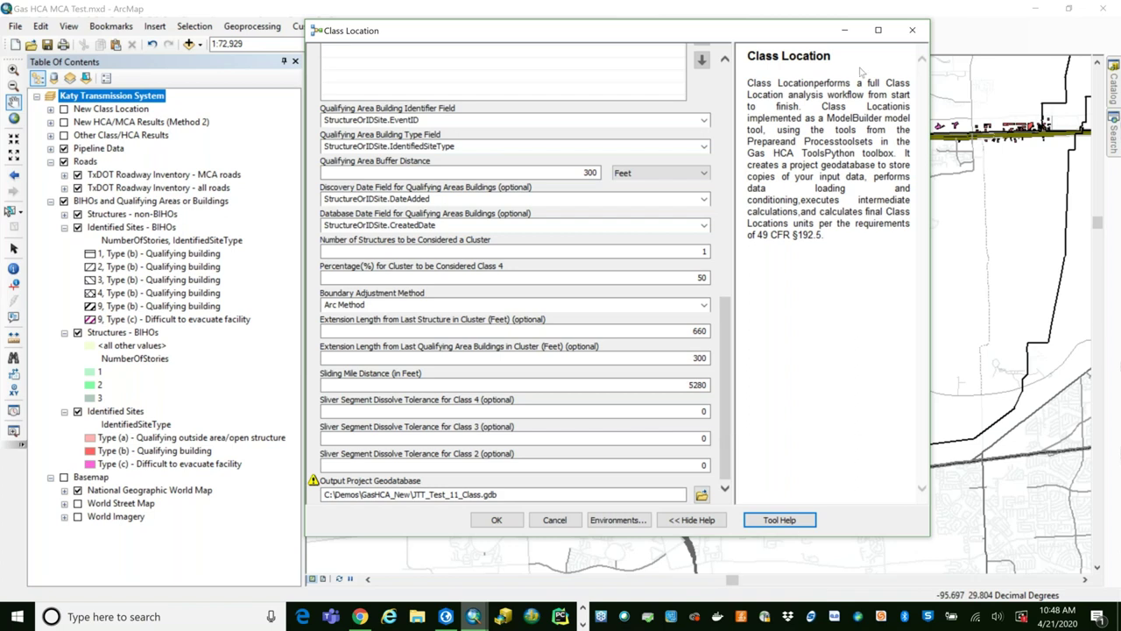
Step: Close the Class Location dialog and turn on the New Class Location result layers
left_click(911, 33)
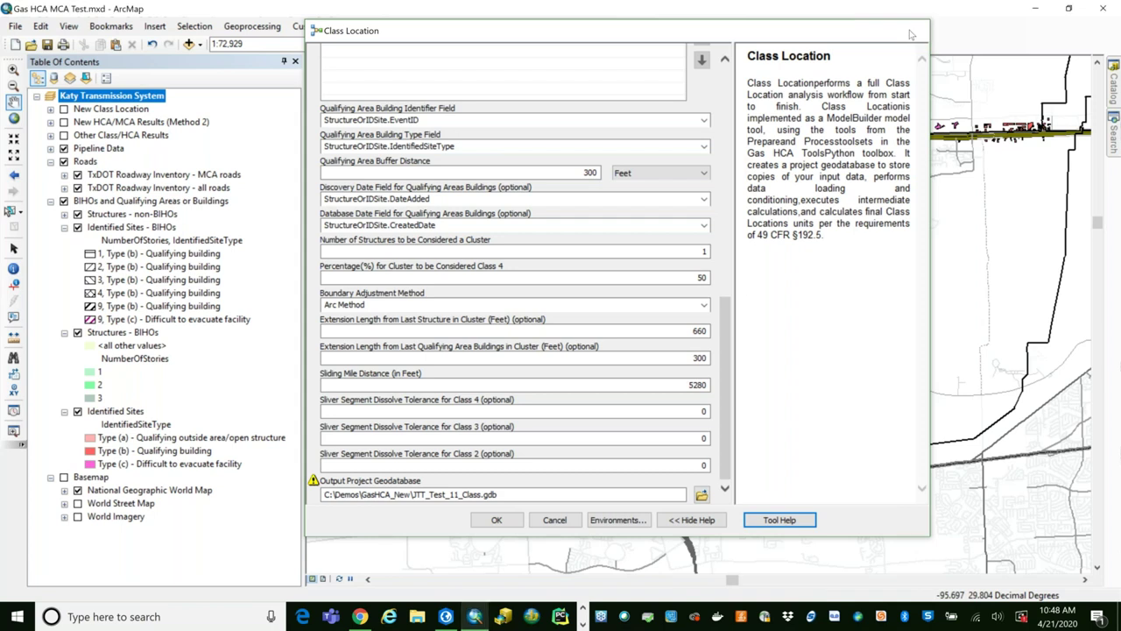
left_click(50, 109)
left_click(63, 109)
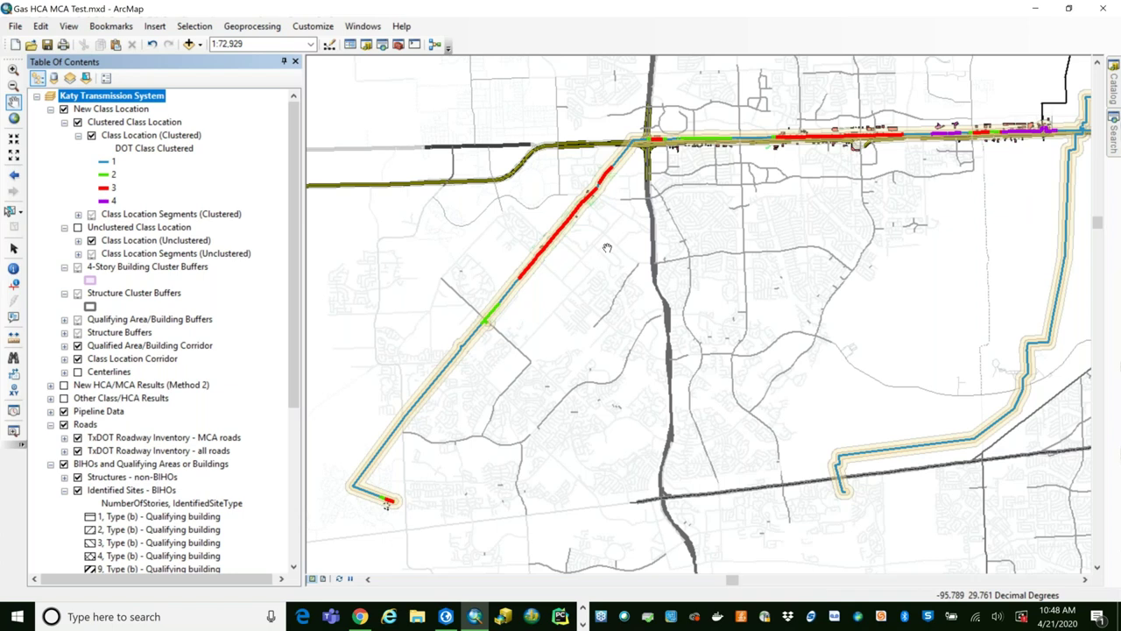
Step: Go to the BIHOs '4 stories' bookmark and pan to center the 4-story cluster buffer
left_click(114, 25)
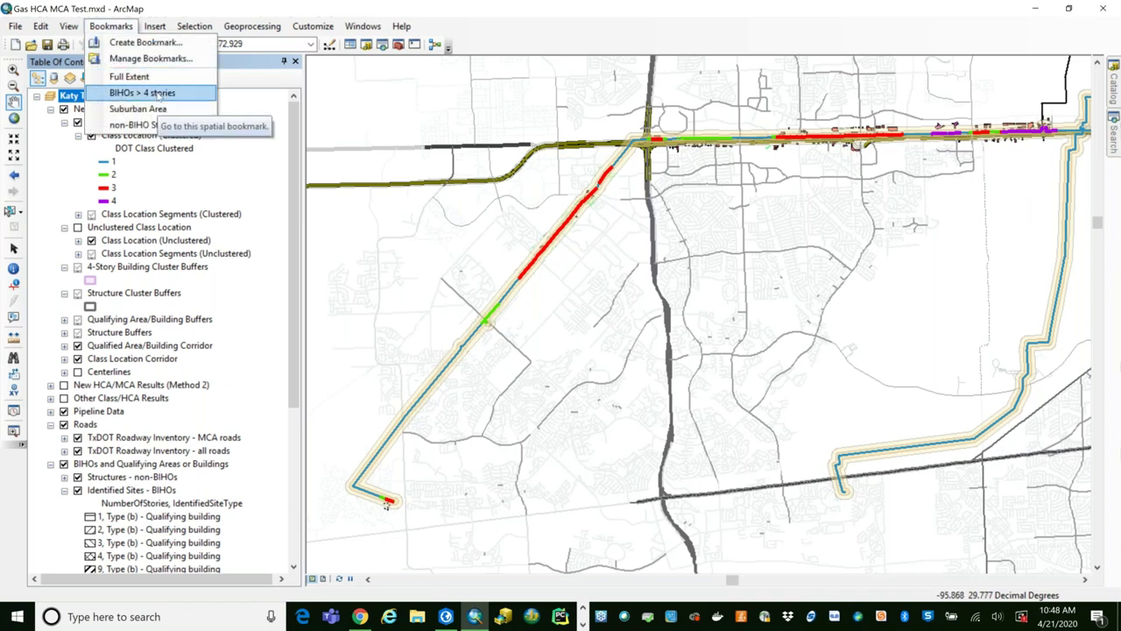
left_click(150, 110)
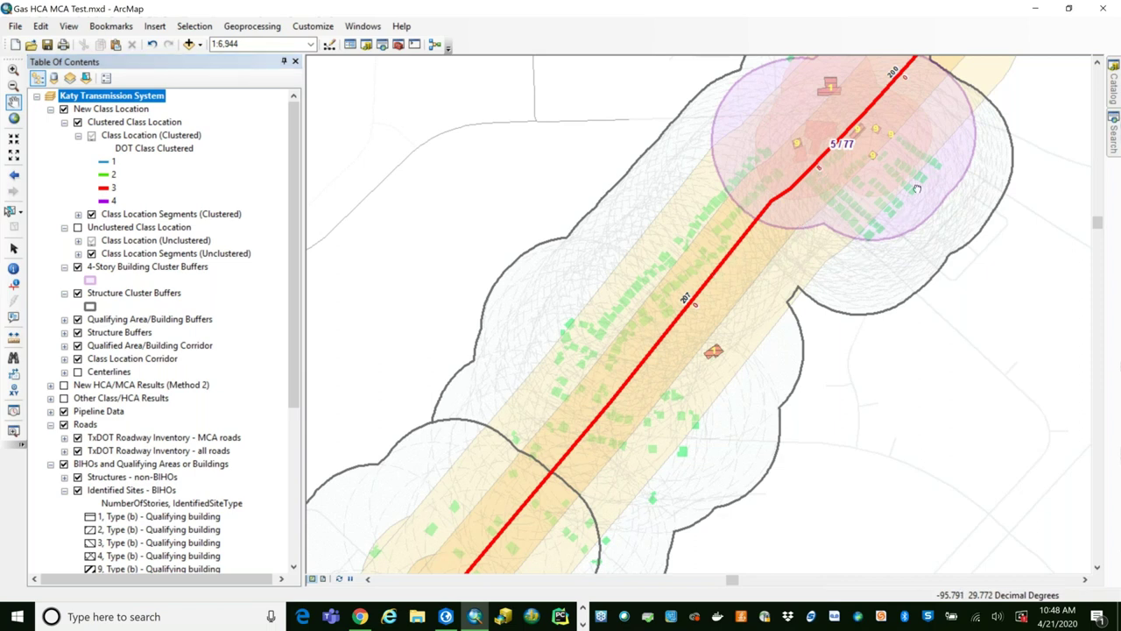
mouse_move(916, 188)
left_mouse_down()
mouse_move(806, 255)
mouse_move(775, 353)
left_mouse_up()
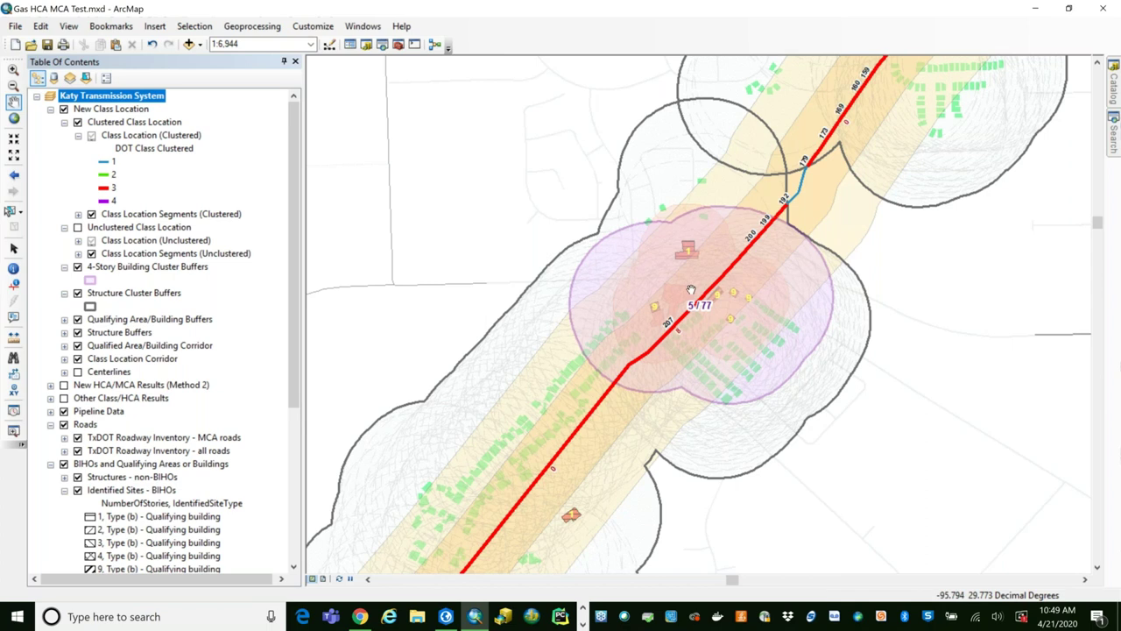
left_click(1037, 9)
Step: Present slide 14, 'Licensing', full screen as a slide show
left_click(79, 500)
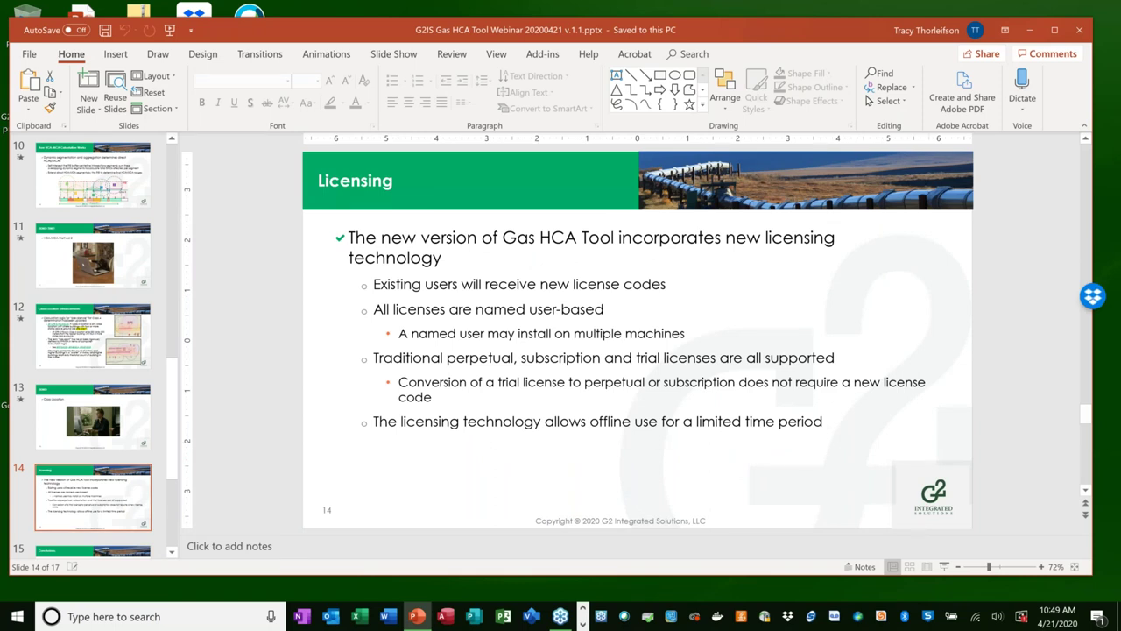
left_click(944, 568)
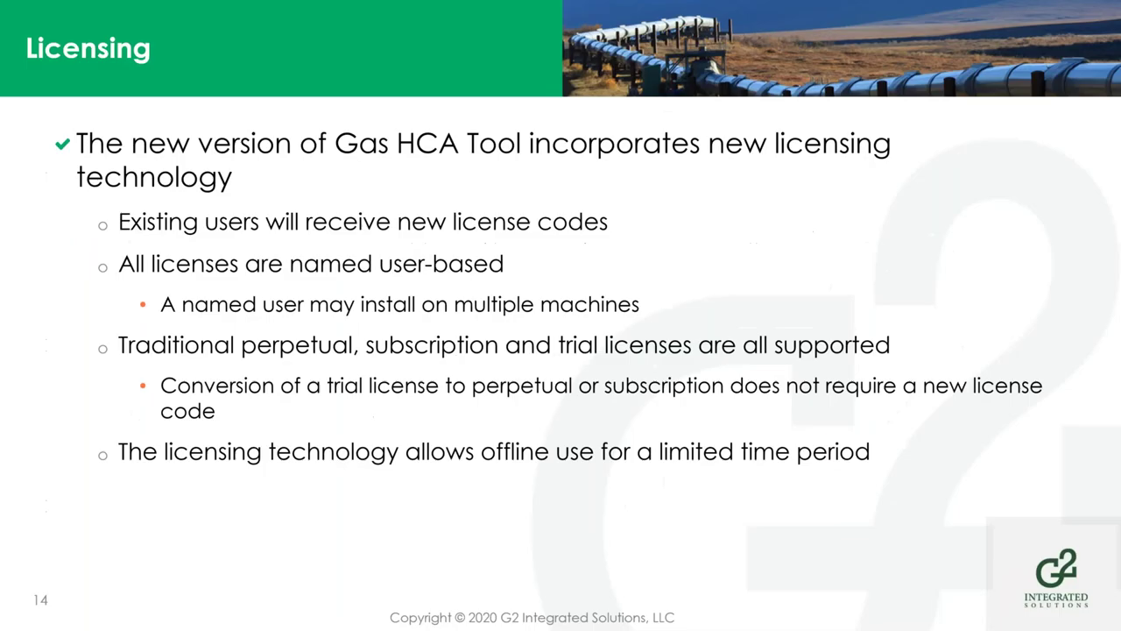